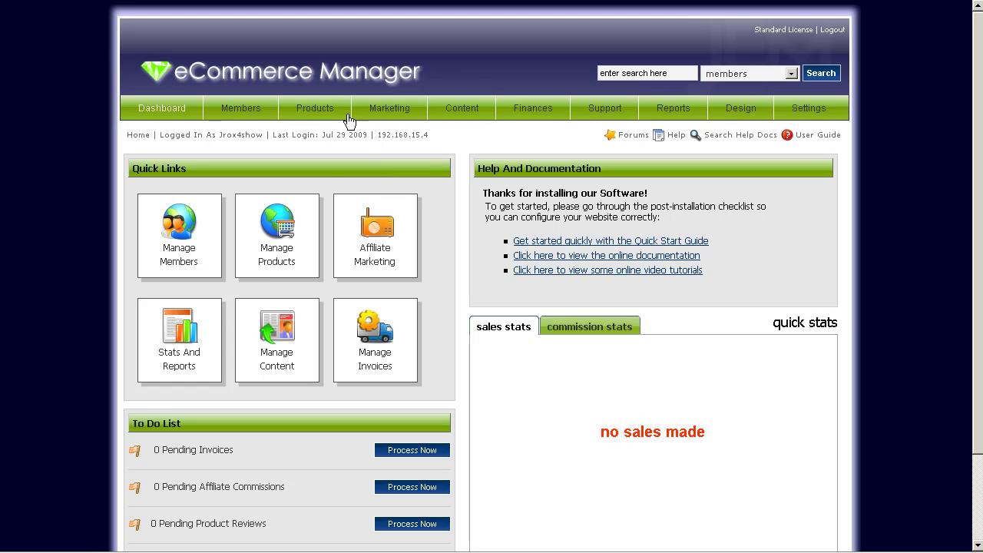
Open Manage Products from the Products menu to list the four existing products.
mouse_move(317, 113)
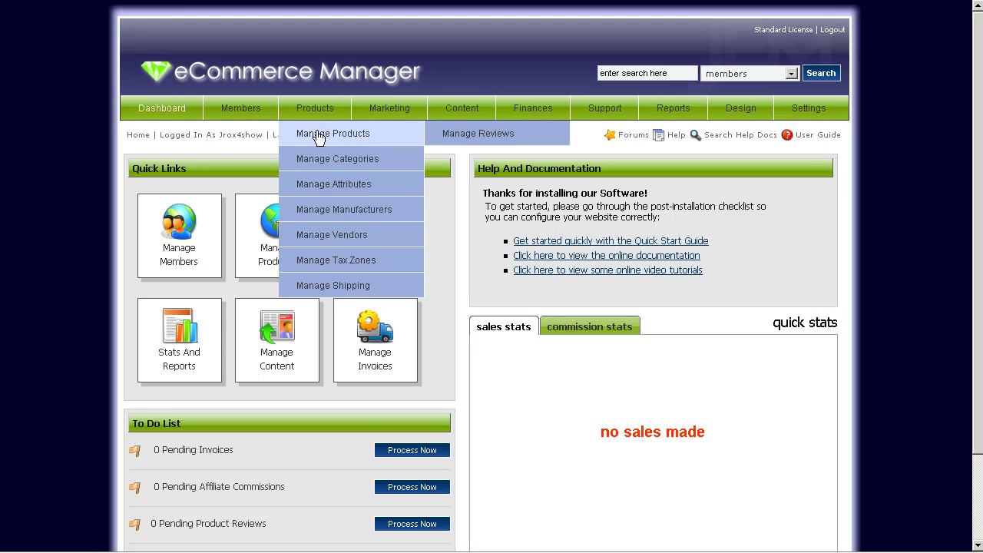
click(319, 137)
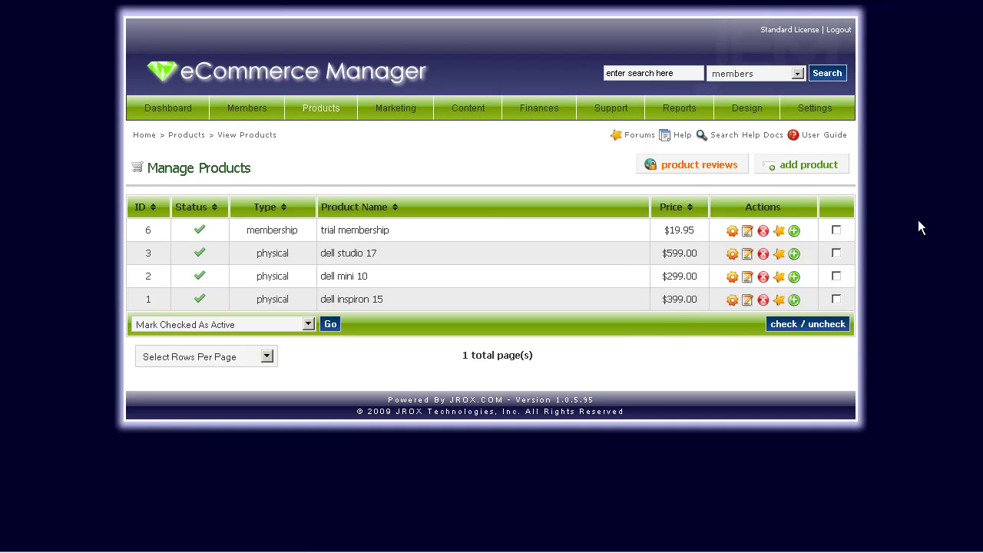
Enter palm pre priced 599 as the first row of the quick-add products form.
click(823, 168)
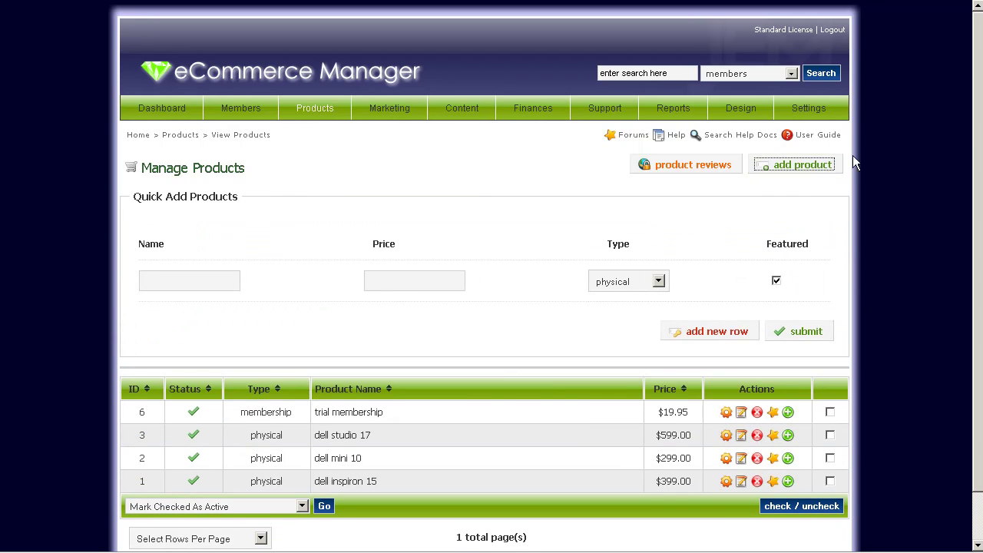
click(166, 282)
text(palm pre)
text(599)
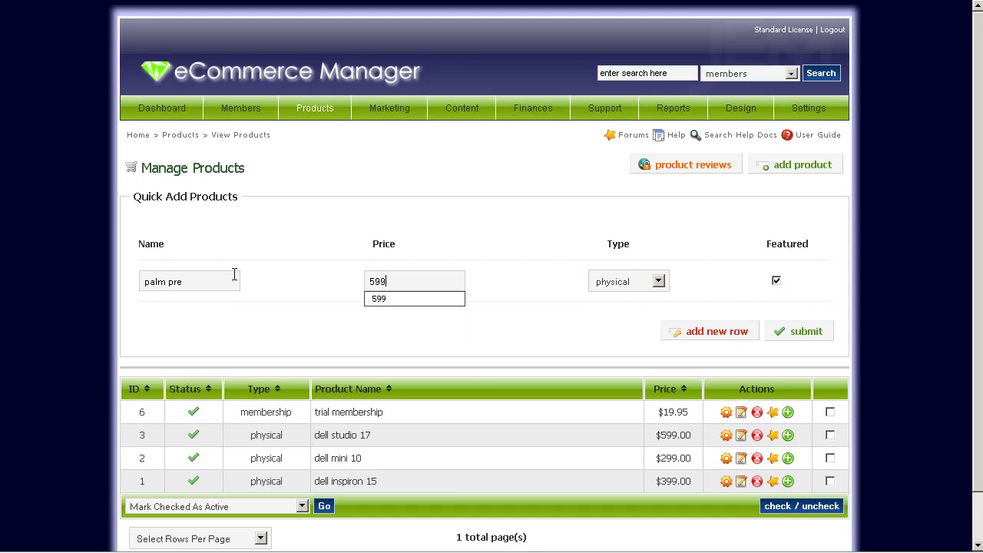
key(Down)
key(Return)
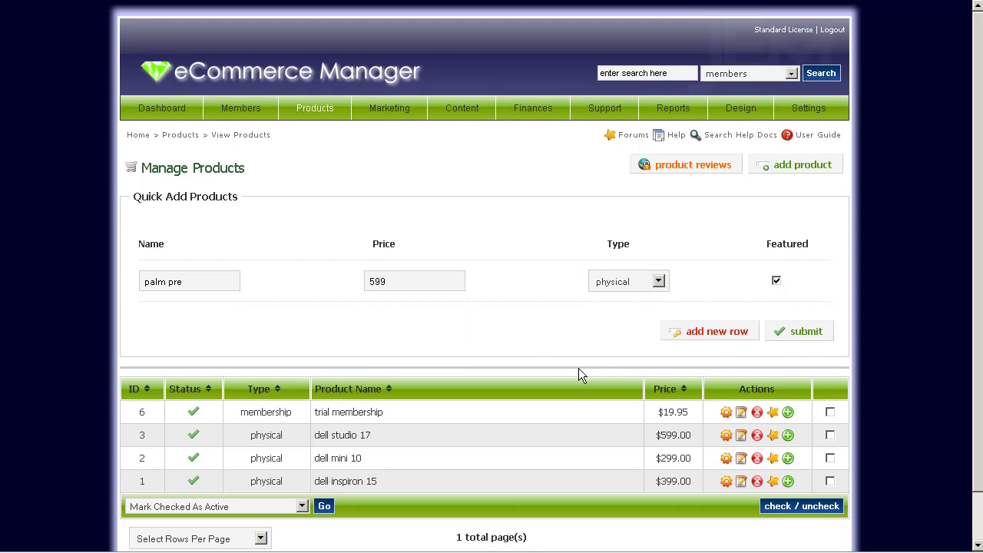
Add a featured apple iphone row priced 699 and submit both products.
click(733, 340)
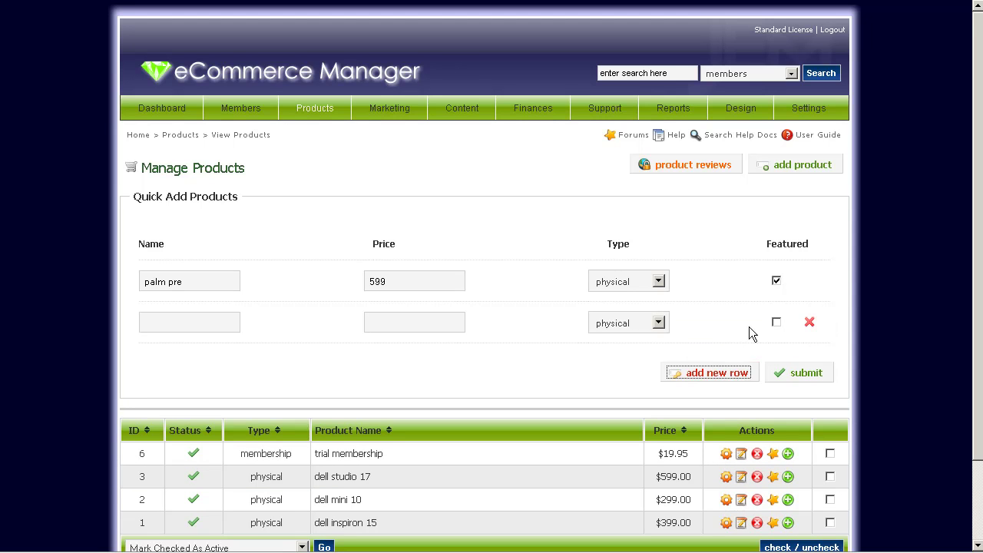
click(170, 321)
text(apple iphone)
key(Tab)
text(699)
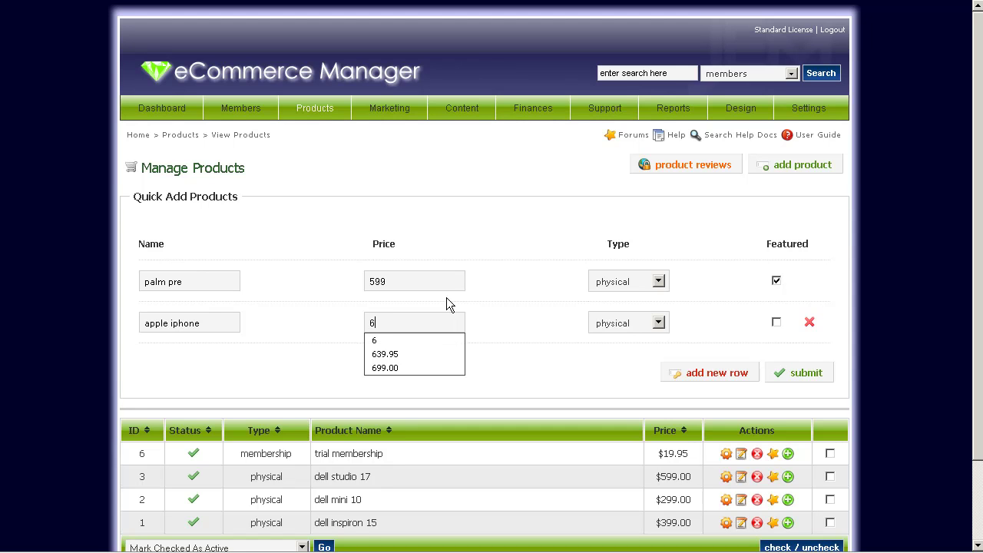
click(506, 339)
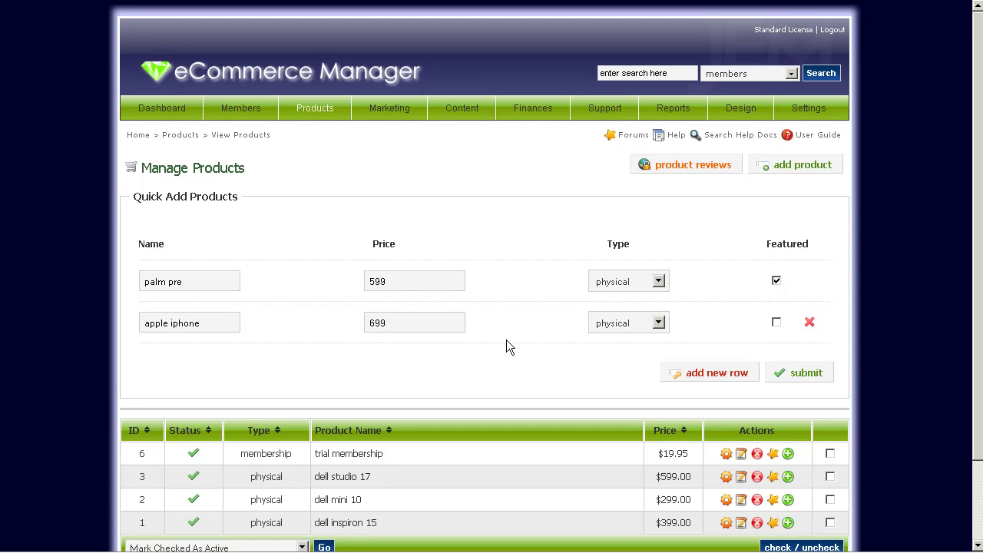
click(776, 324)
click(806, 373)
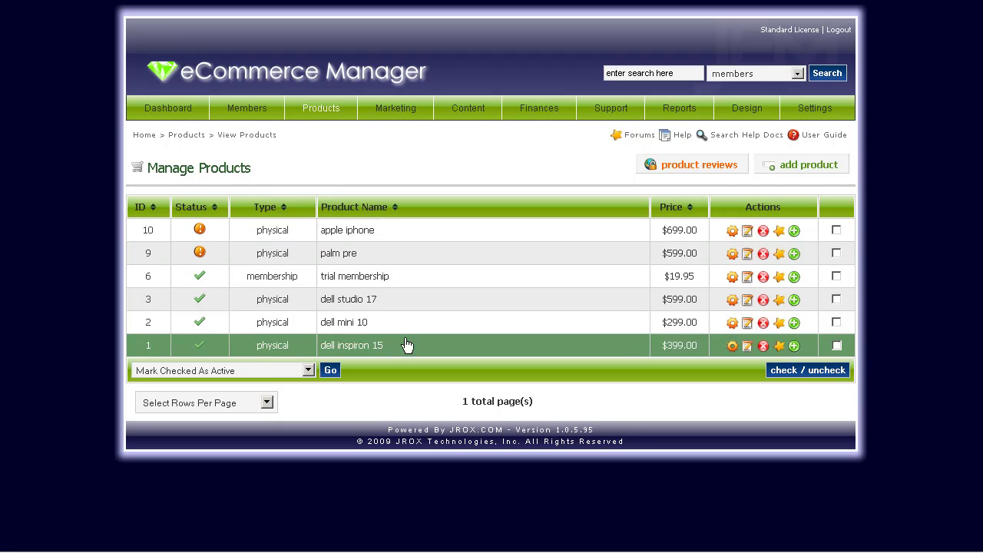
Switch the apple iphone and palm pre products from inactive to active.
mouse_move(204, 253)
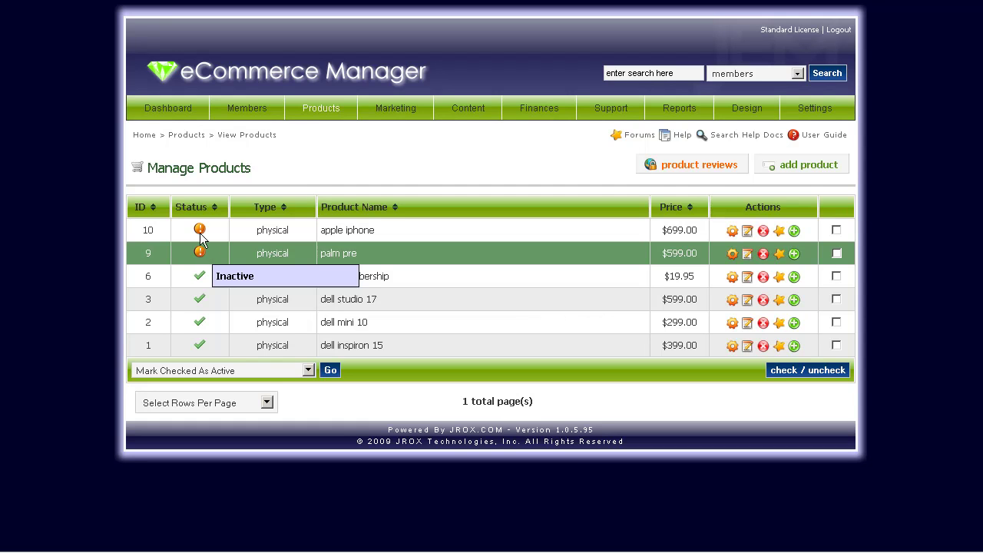
click(199, 229)
click(200, 253)
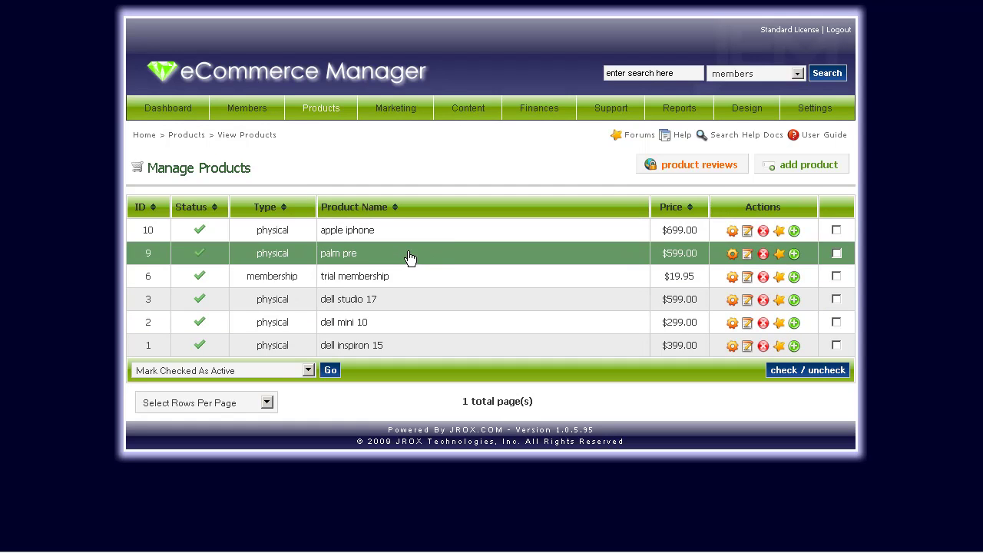
Edit apple iphone and append ', phone, cell phone' to its Product Keywords.
click(356, 234)
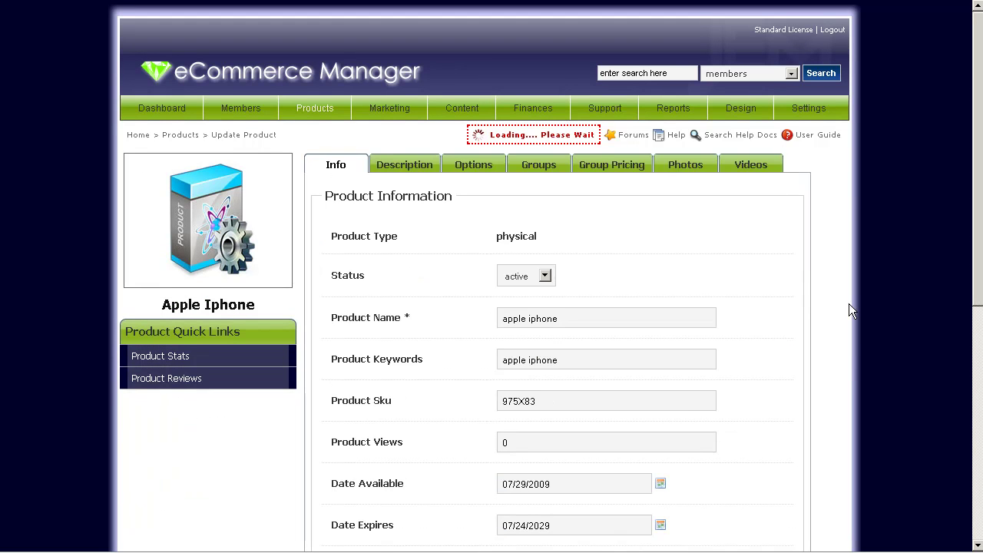
scroll(775, 360, down, 1)
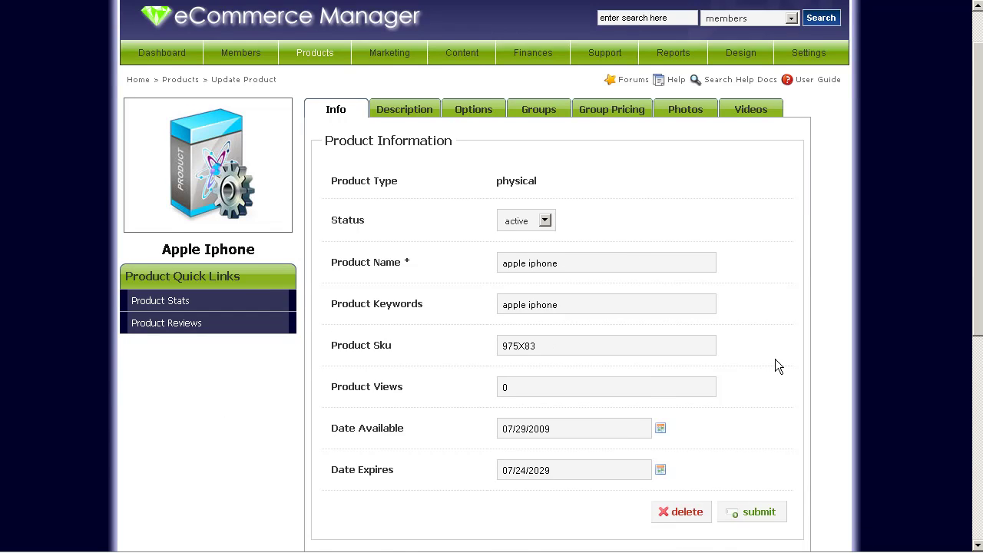
scroll(775, 360, down, 1)
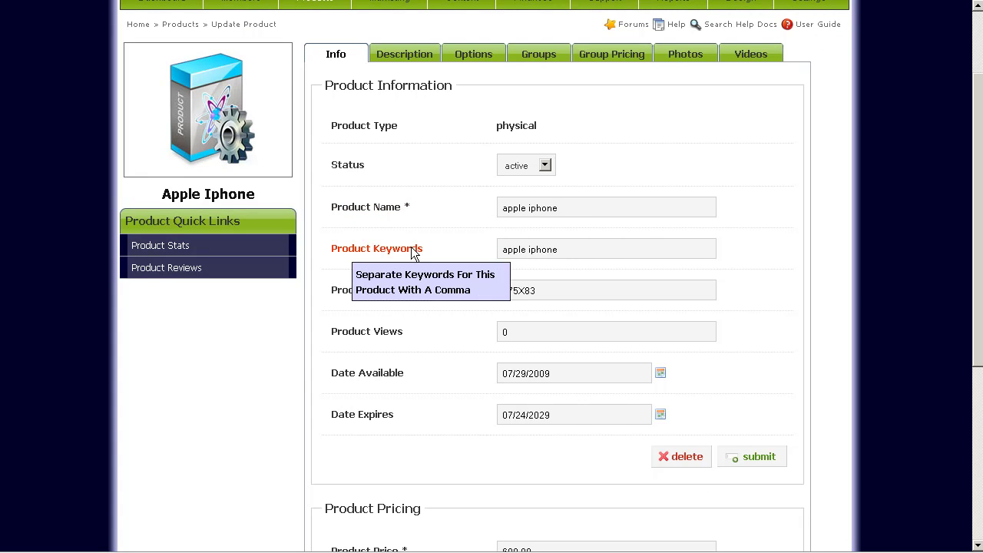
click(589, 250)
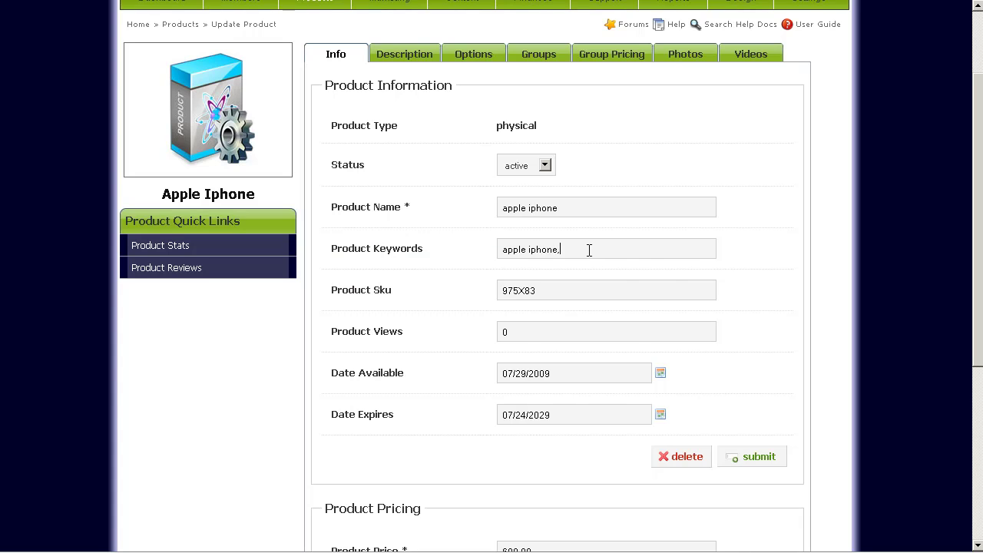
text(, phone )
text(app)
key(BackSpace)
key(BackSpace)
key(BackSpace)
text(cell phone)
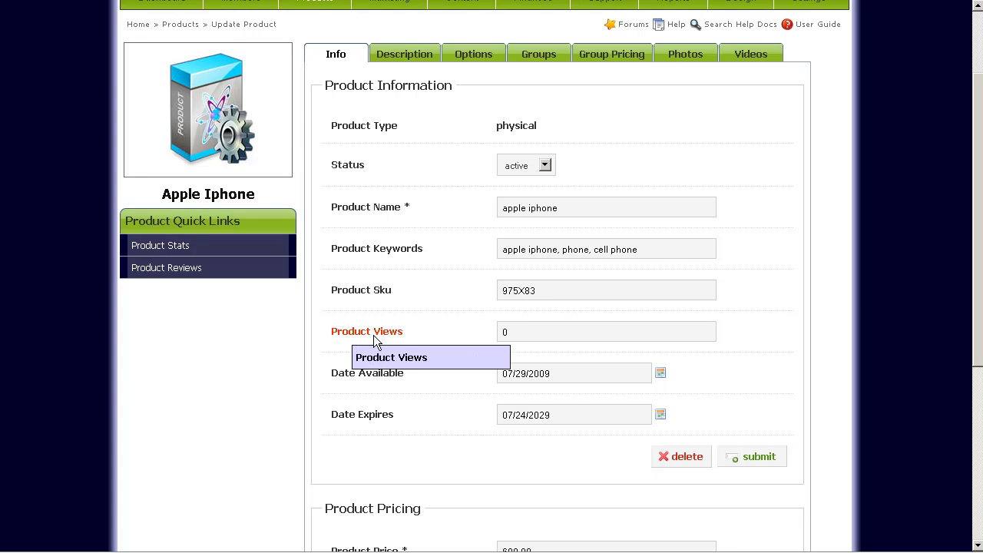
Review Product Views and the availability (07/29/2009) and expiry (07/24/2029) dates.
double_click(507, 331)
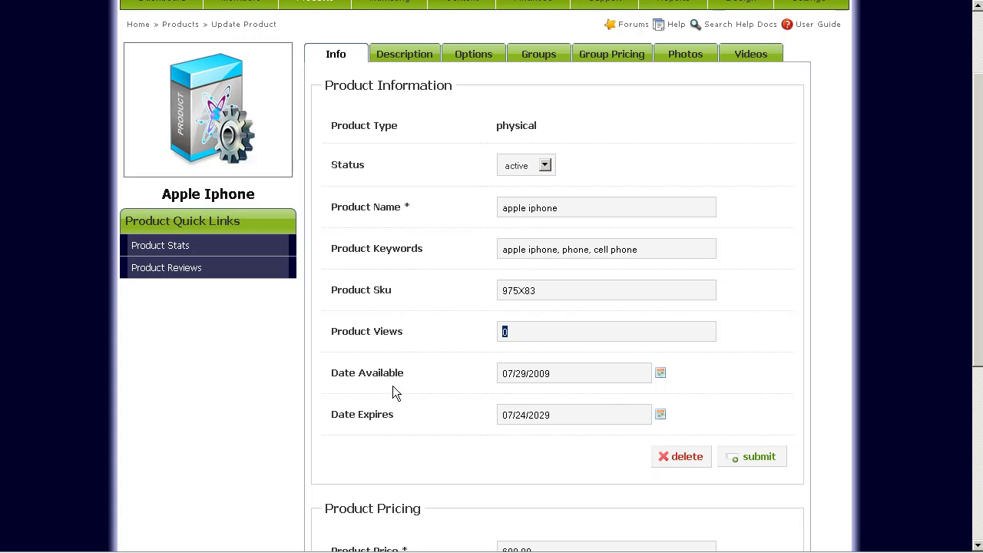
mouse_move(379, 382)
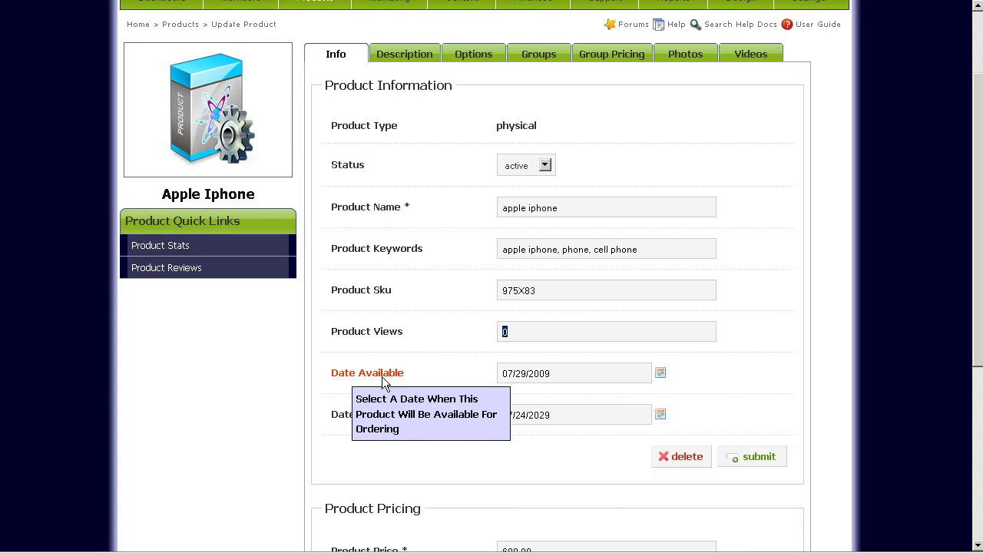
click(623, 374)
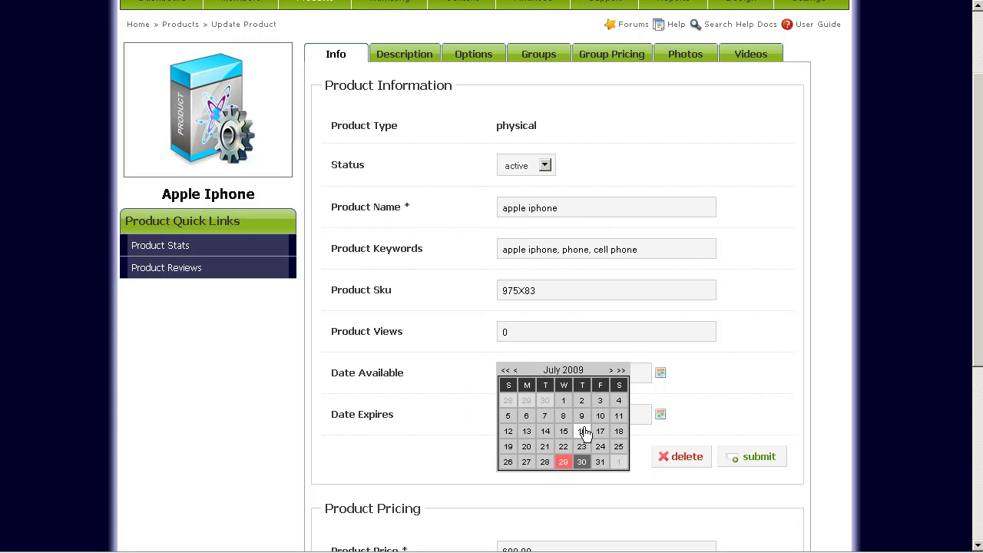
click(790, 425)
mouse_move(386, 422)
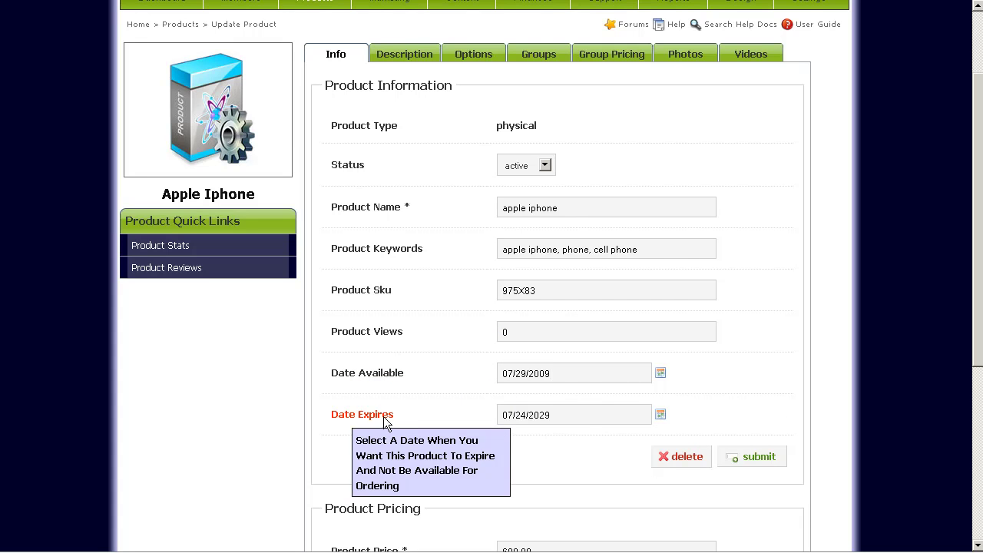
click(609, 412)
click(803, 386)
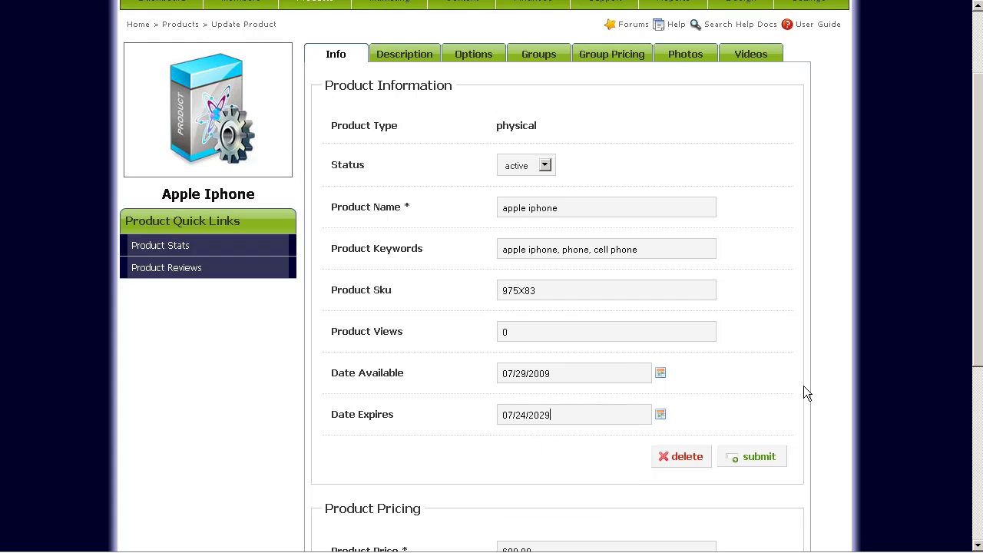
scroll(804, 387, down, 3)
scroll(803, 392, down, 2)
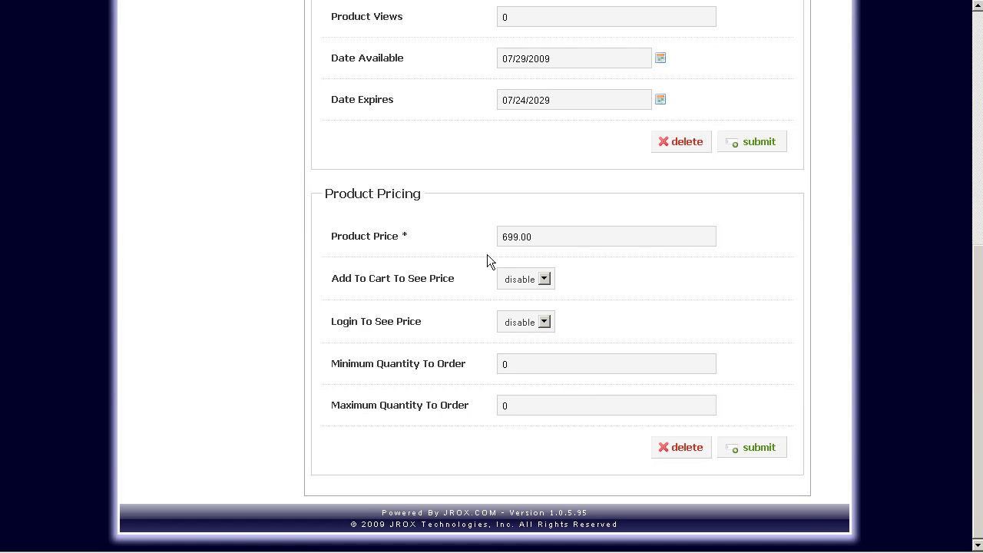
double_click(558, 238)
click(669, 317)
mouse_move(386, 279)
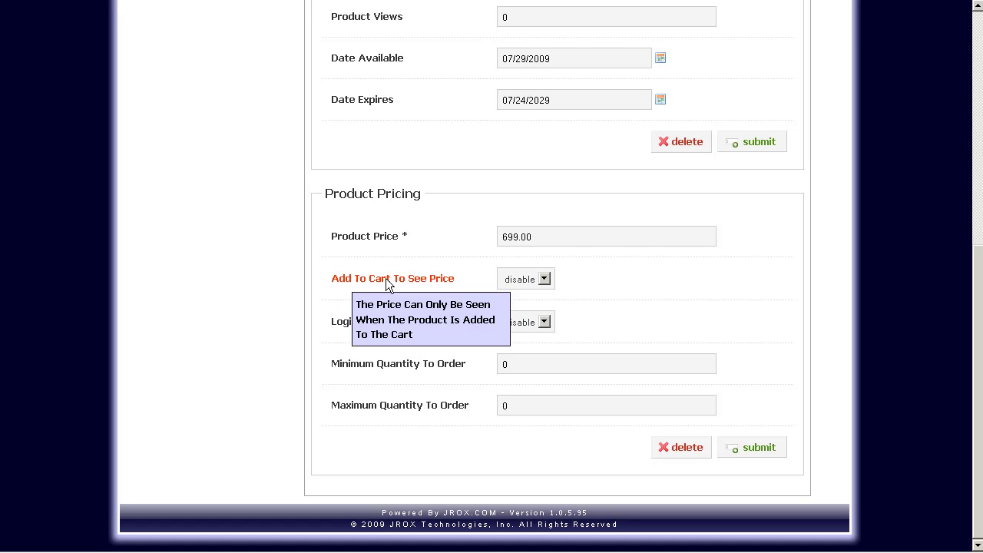
click(538, 280)
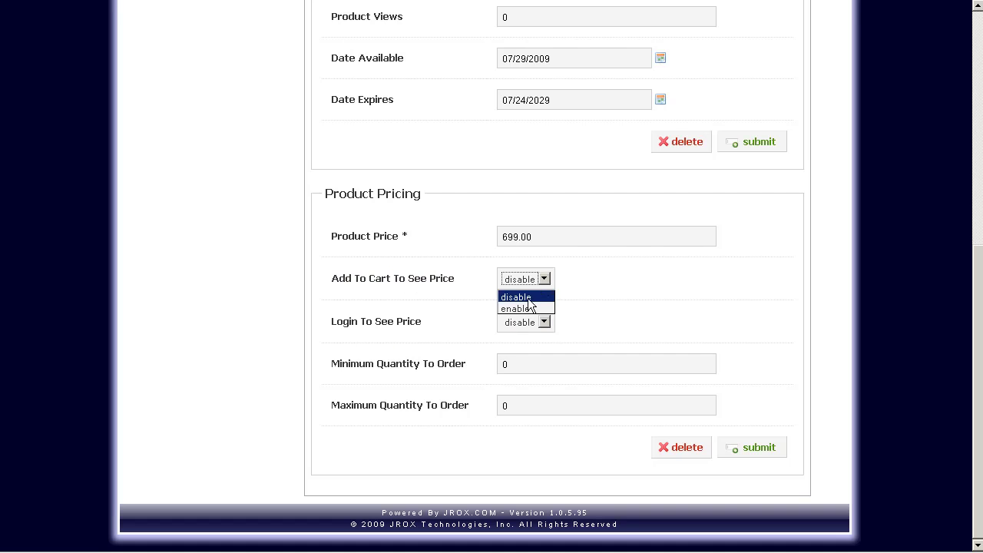
click(649, 323)
mouse_move(383, 323)
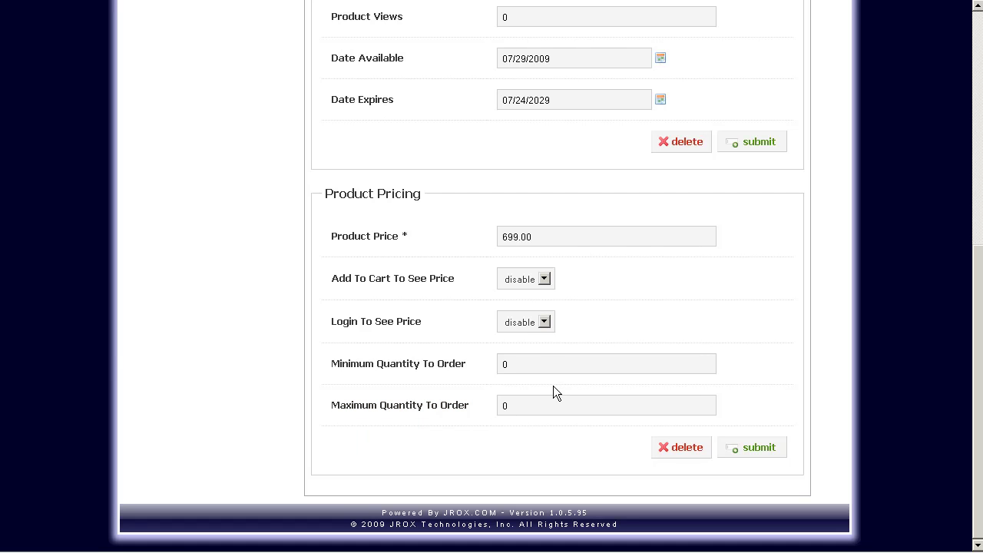
click(453, 358)
Clear the minimum quantity selection and bring up the empty Overview and Description editors.
click(505, 449)
scroll(504, 449, up, 6)
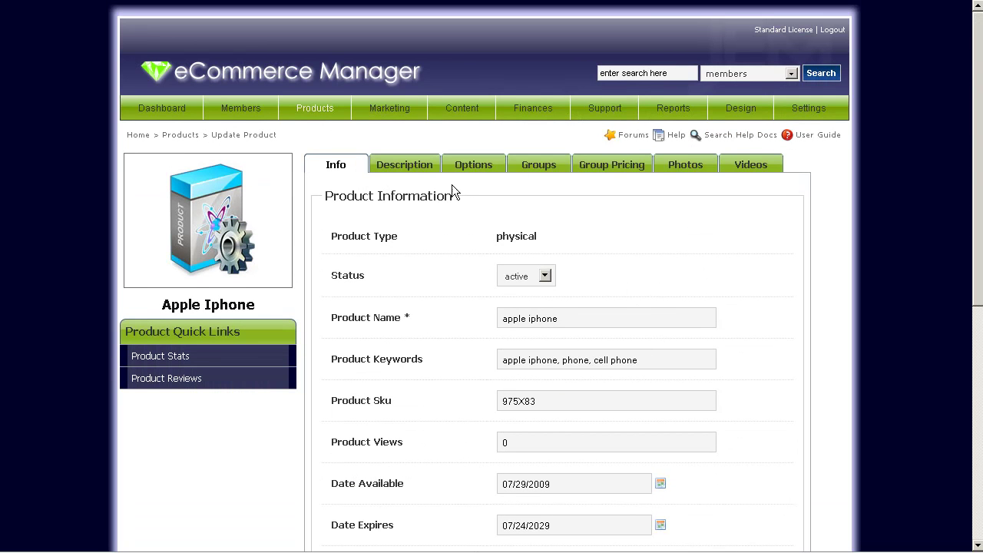
click(413, 173)
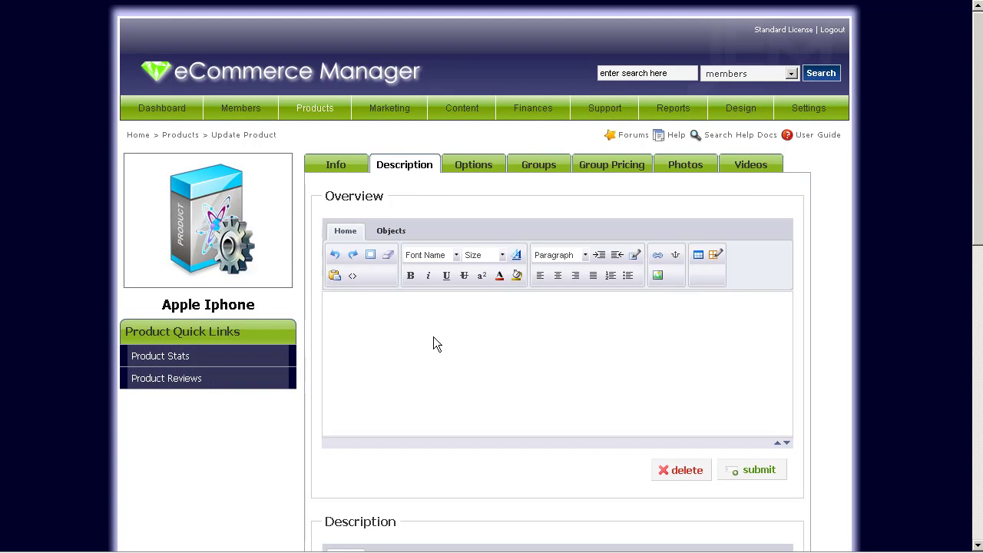
scroll(465, 332, down, 6)
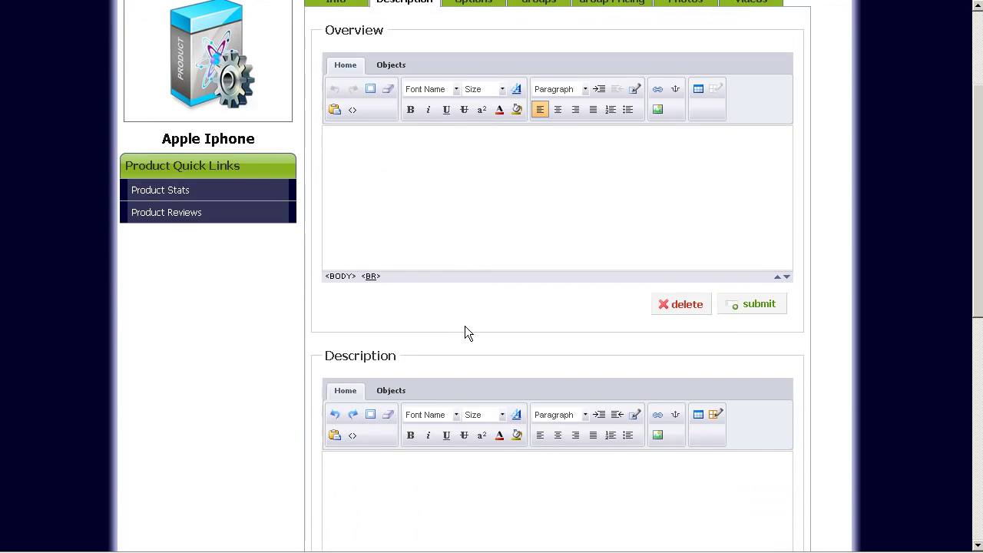
Check the Apple Iphone storefront page's Description and Features tabs.
scroll(464, 330, up, 6)
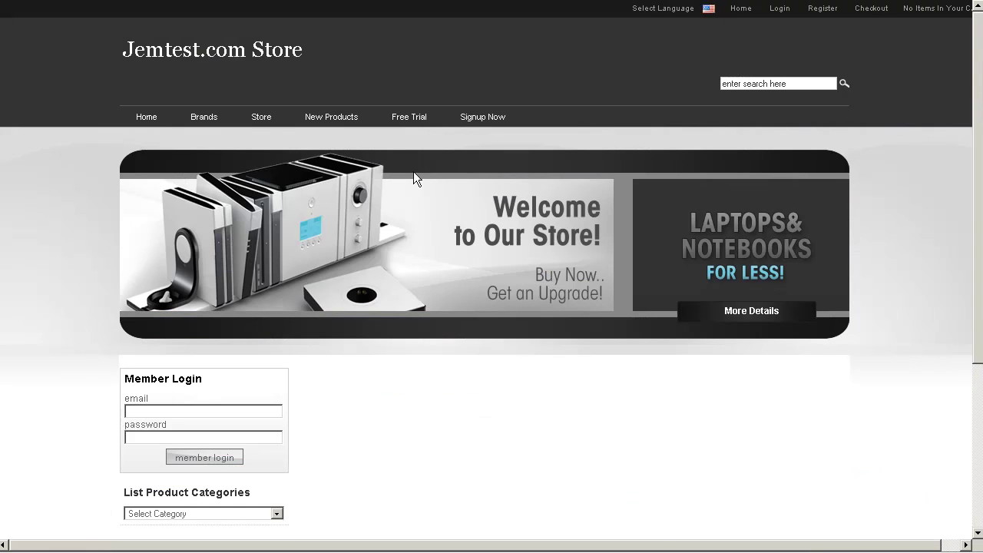
scroll(419, 169, down, 3)
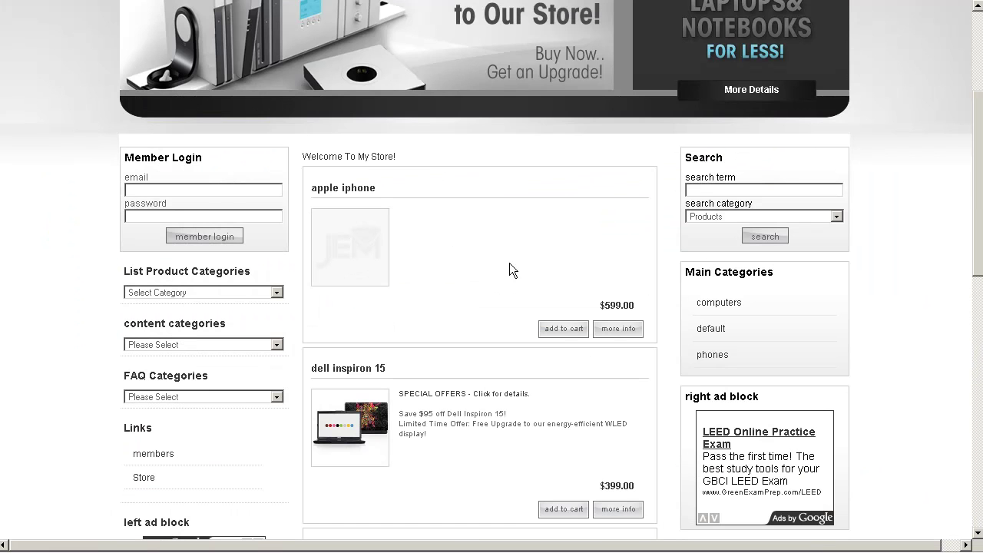
click(619, 330)
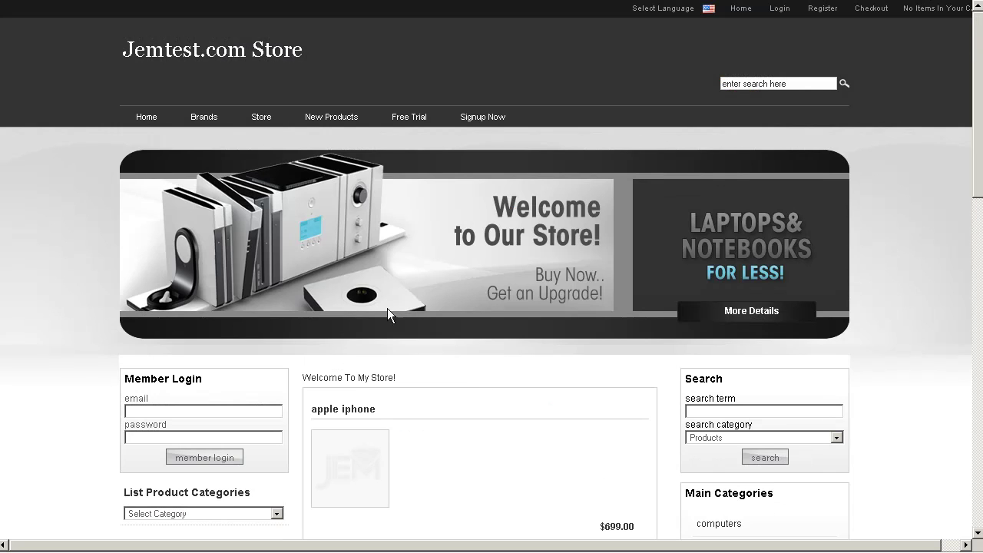
scroll(586, 409, down, 4)
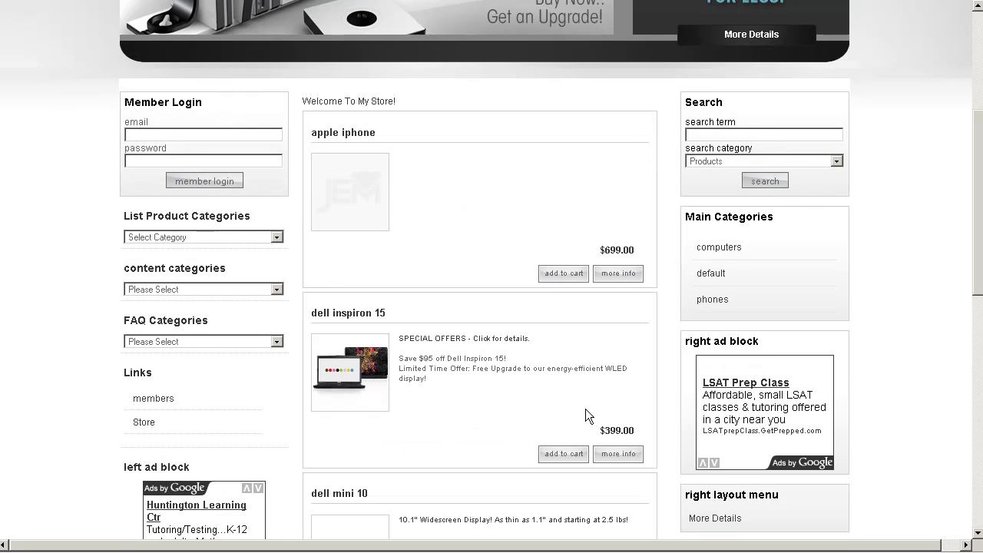
click(630, 277)
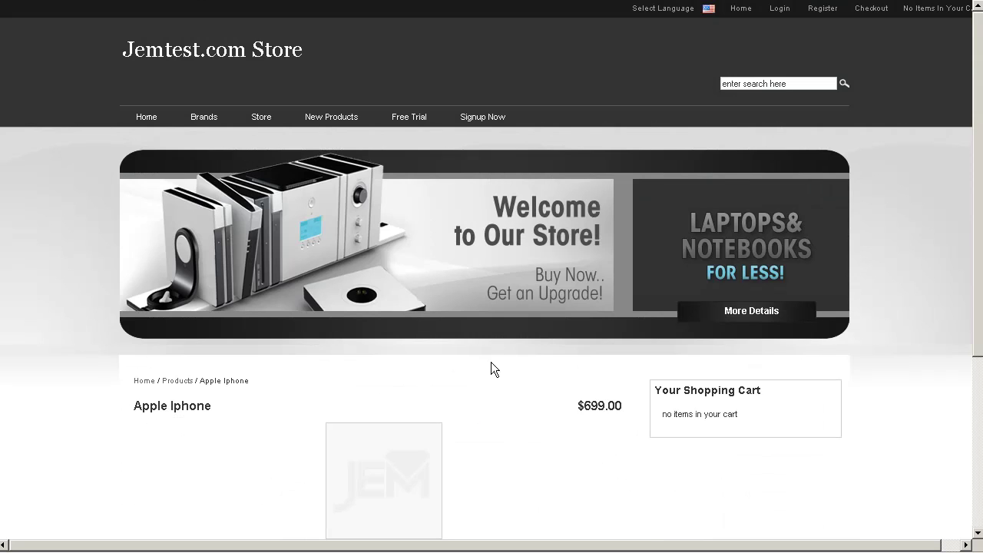
scroll(490, 361, down, 3)
scroll(491, 362, down, 1)
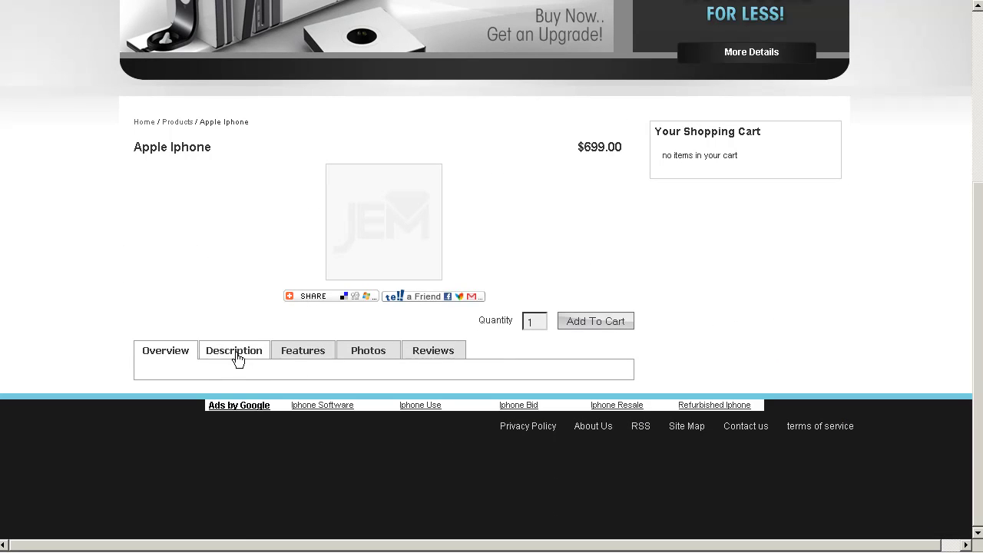
click(235, 354)
click(312, 353)
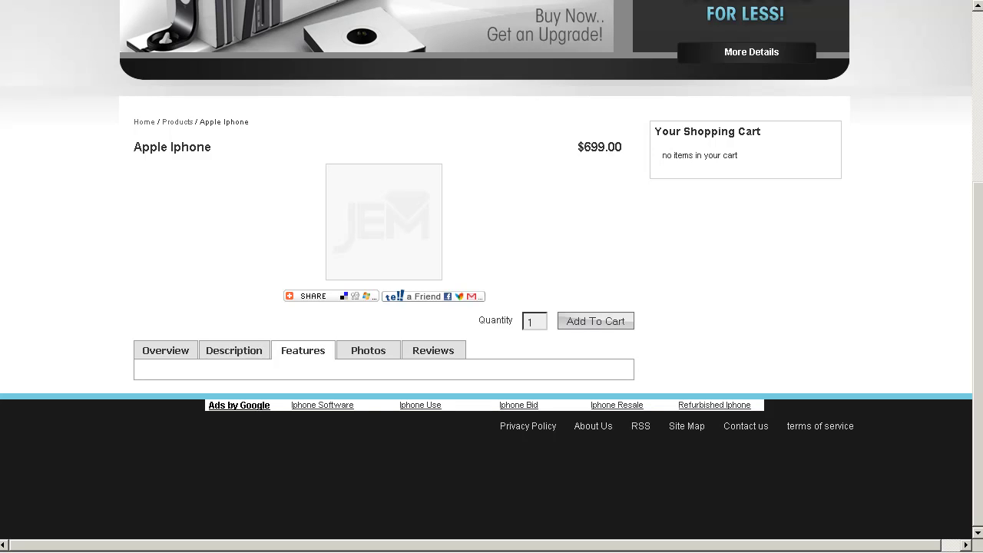
Write 'apple iphone overview' in the Overview editor and submit the product.
key(ctrl+Tab)
scroll(410, 336, down, 9)
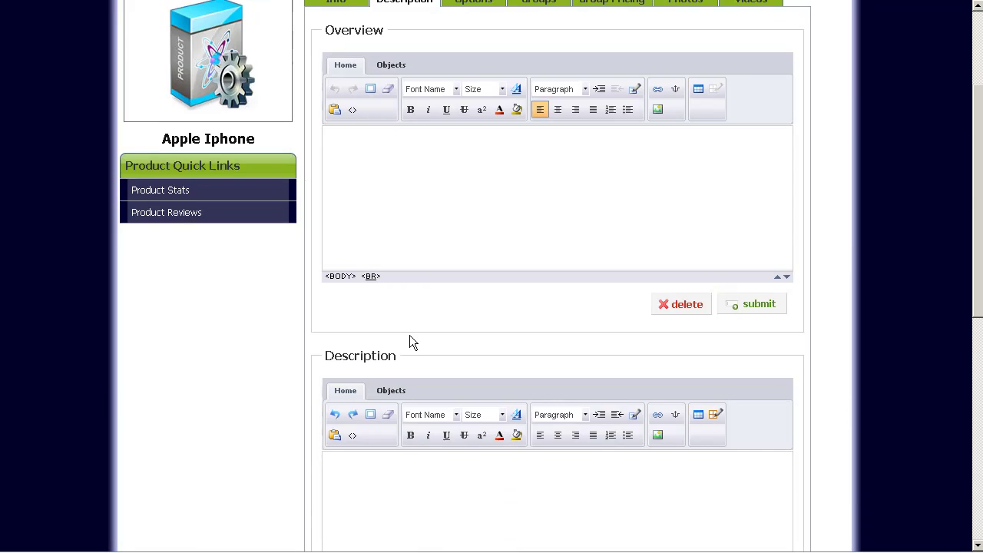
click(410, 338)
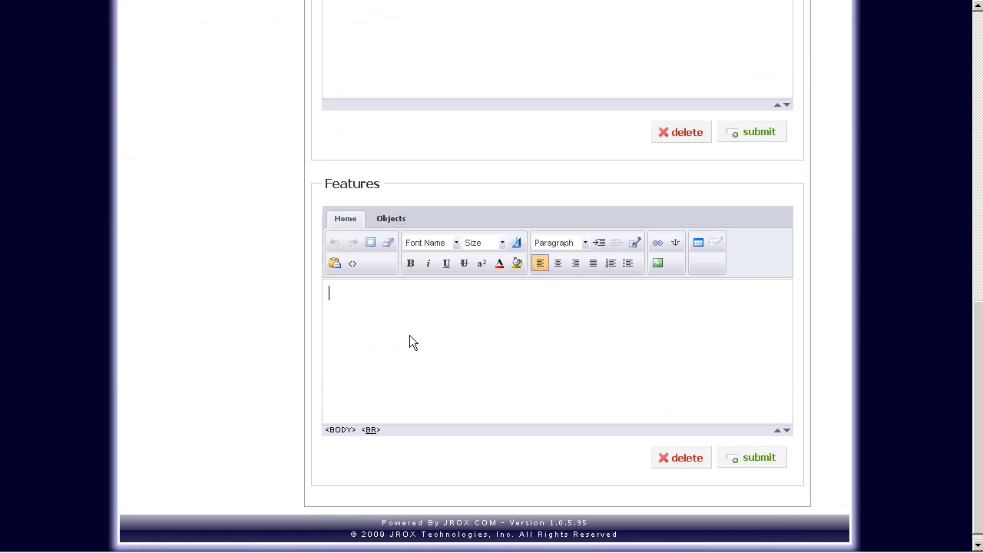
scroll(410, 338, up, 8)
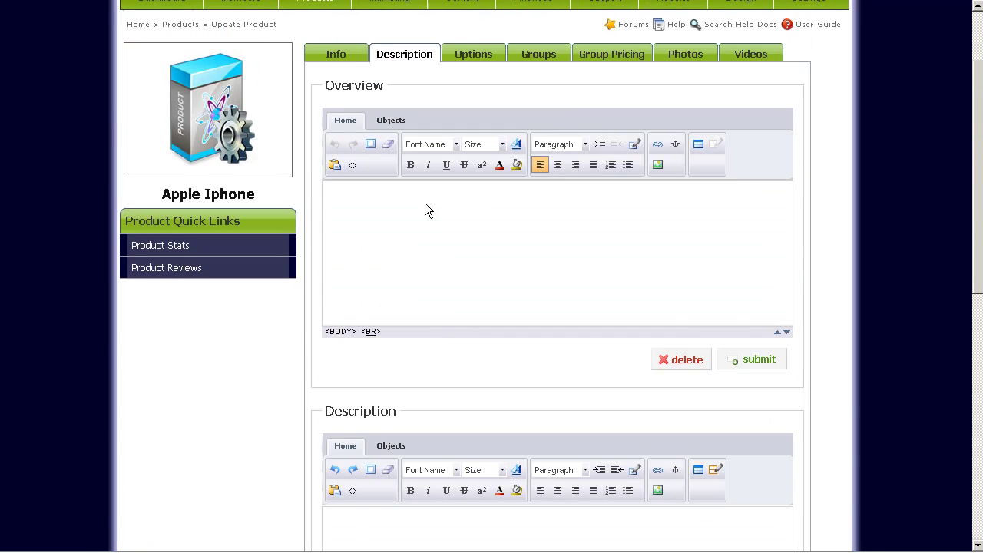
click(441, 218)
text(applie)
key(BackSpace)
key(BackSpace)
key(BackSpace)
text(e iphone)
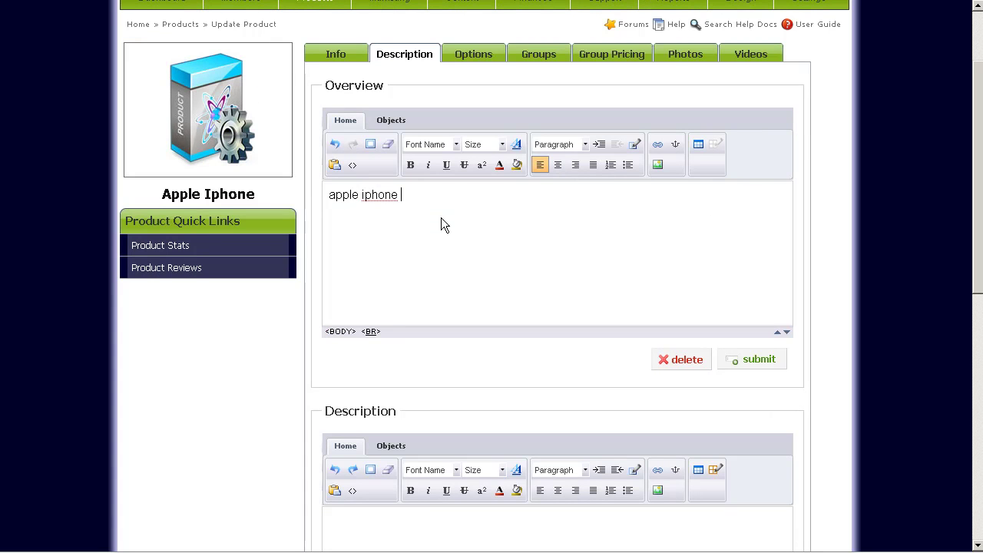
text( overview)
click(756, 361)
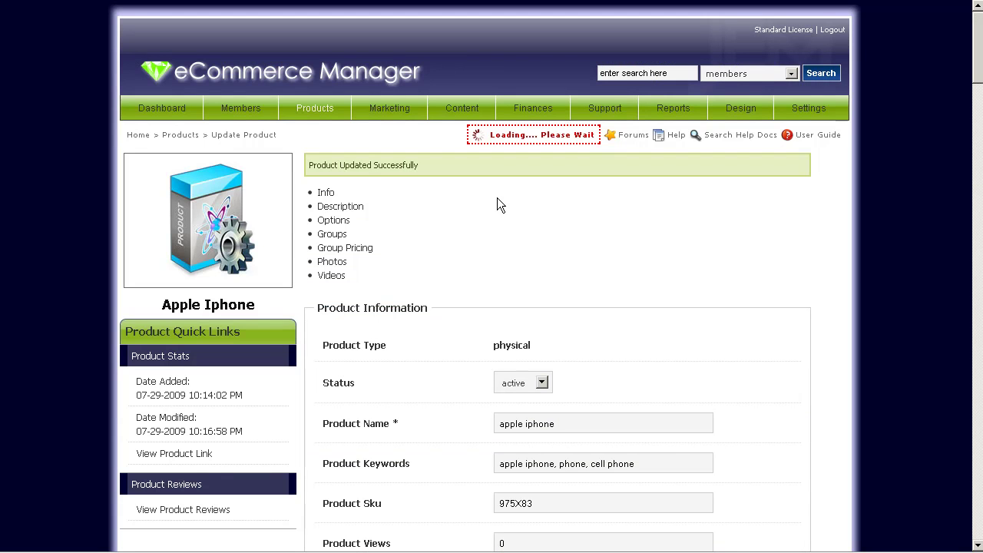
On the Options tab, change Product Weight from 0 to 5 and submit.
click(496, 196)
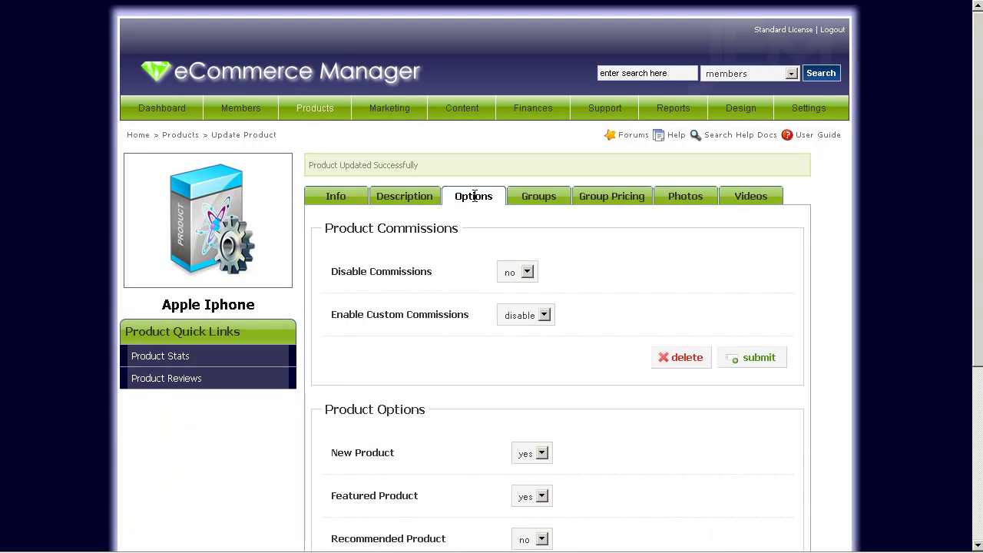
scroll(669, 274, down, 1)
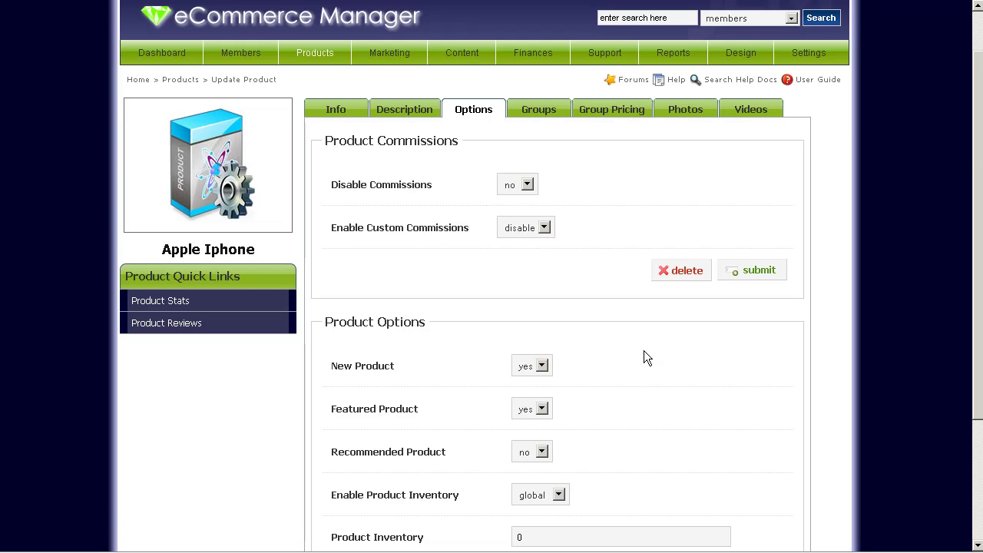
scroll(646, 357, down, 3)
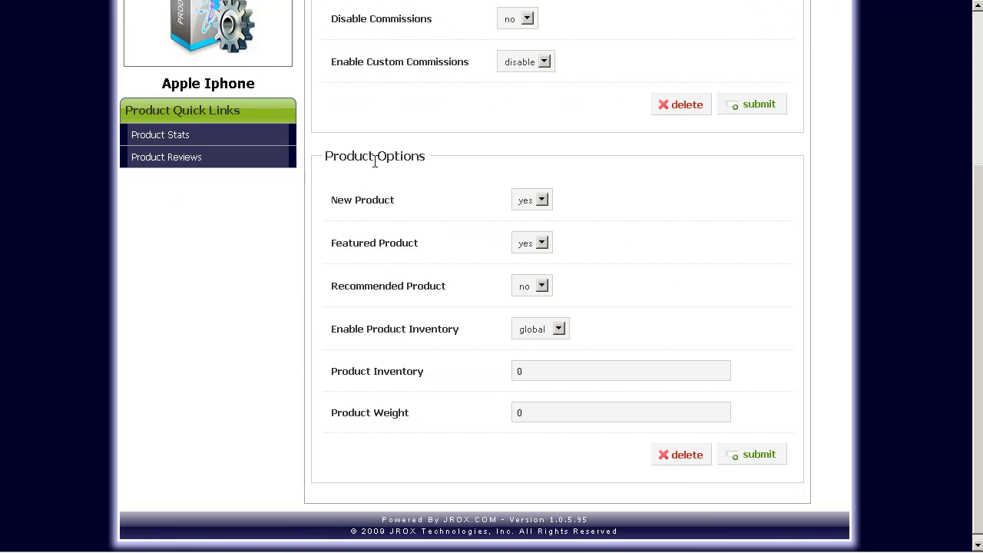
mouse_move(376, 207)
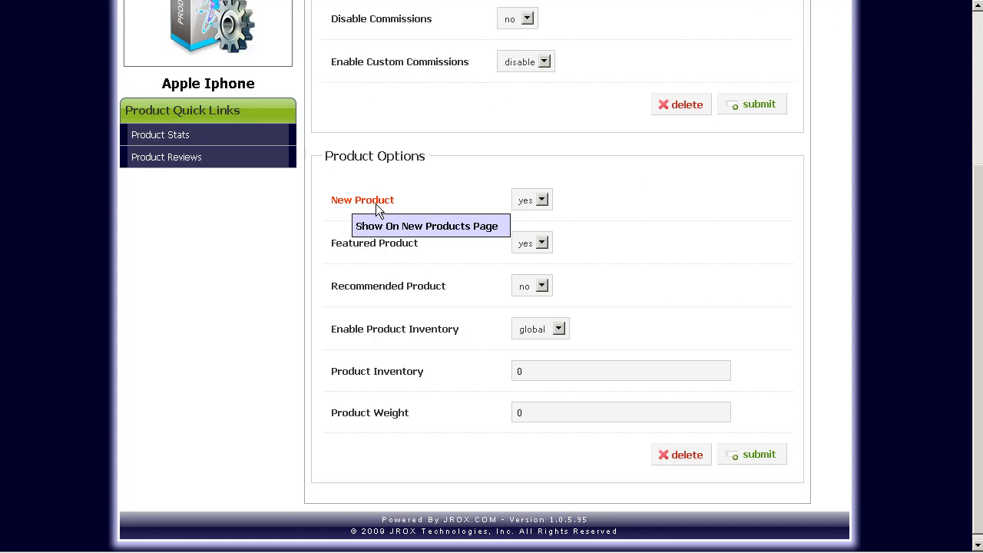
mouse_move(394, 250)
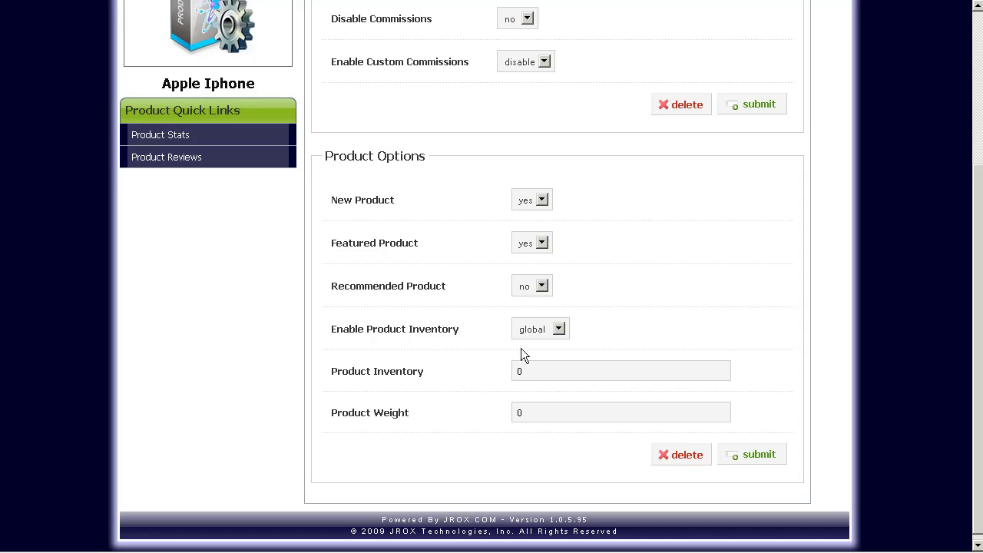
double_click(531, 371)
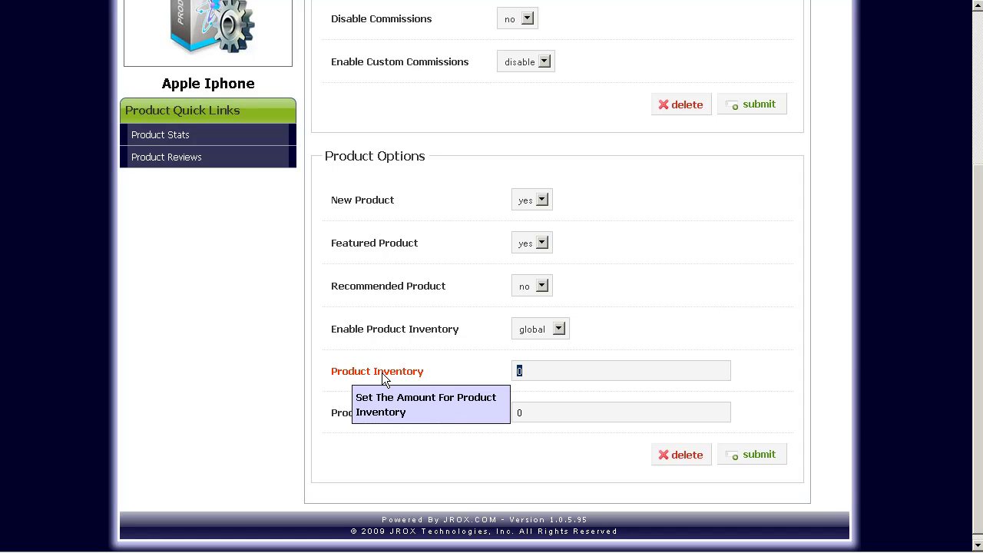
click(688, 332)
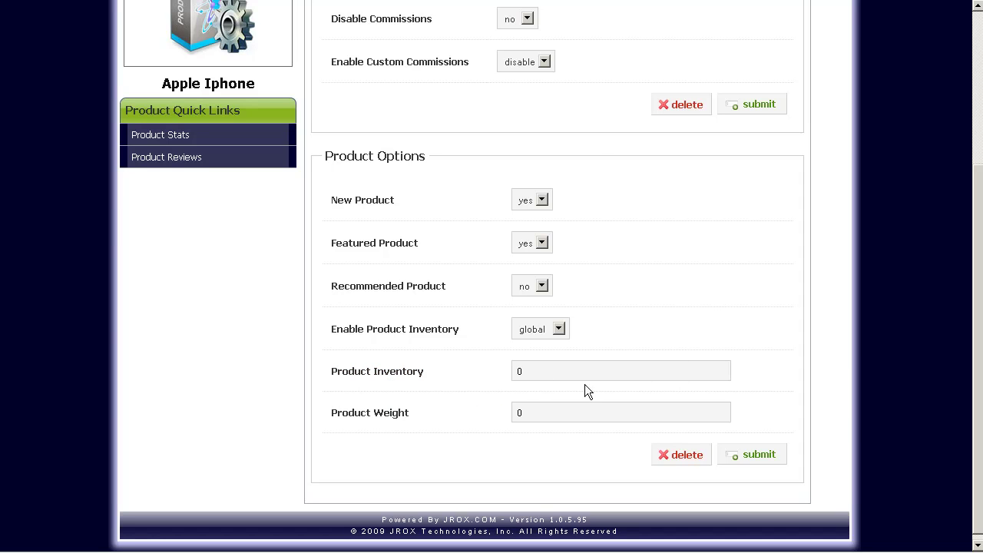
mouse_move(375, 414)
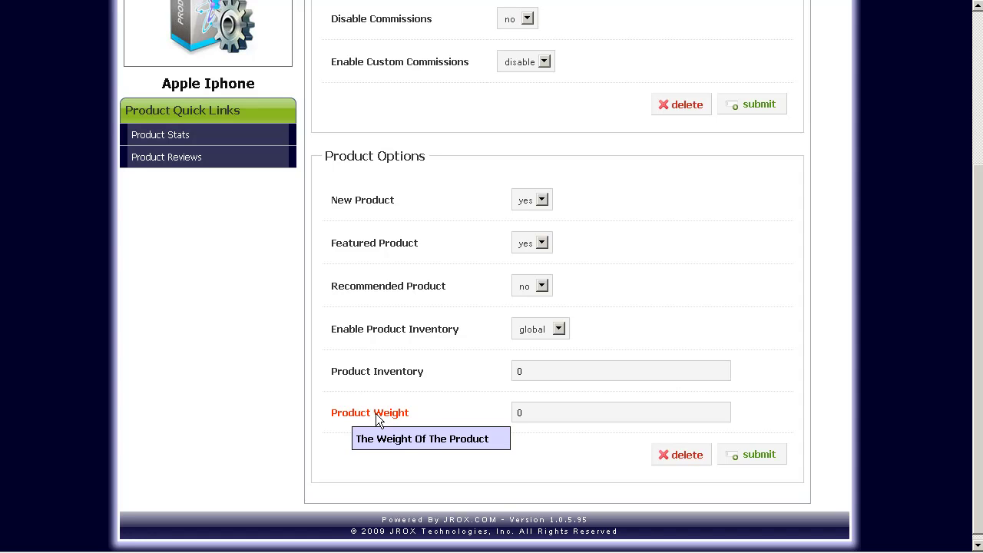
click(439, 408)
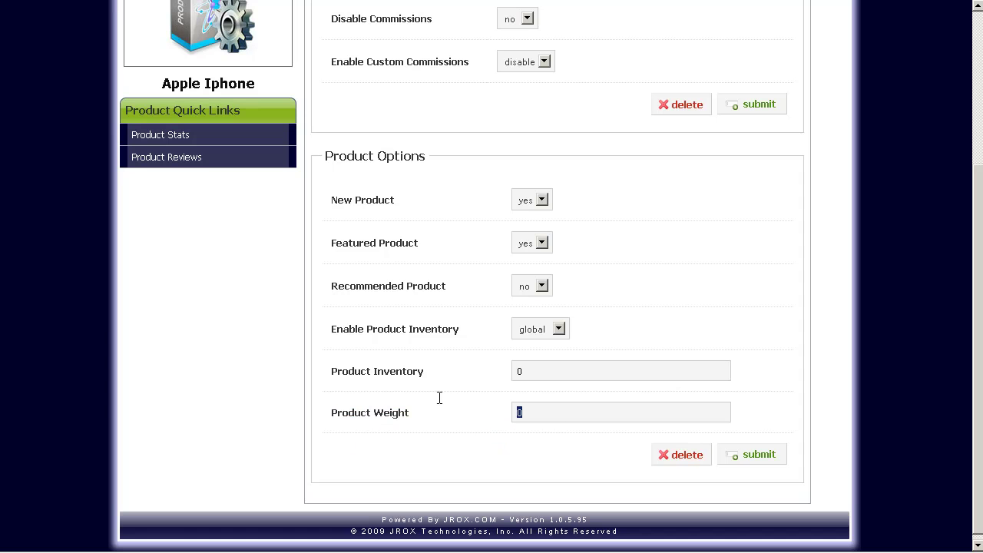
text(5)
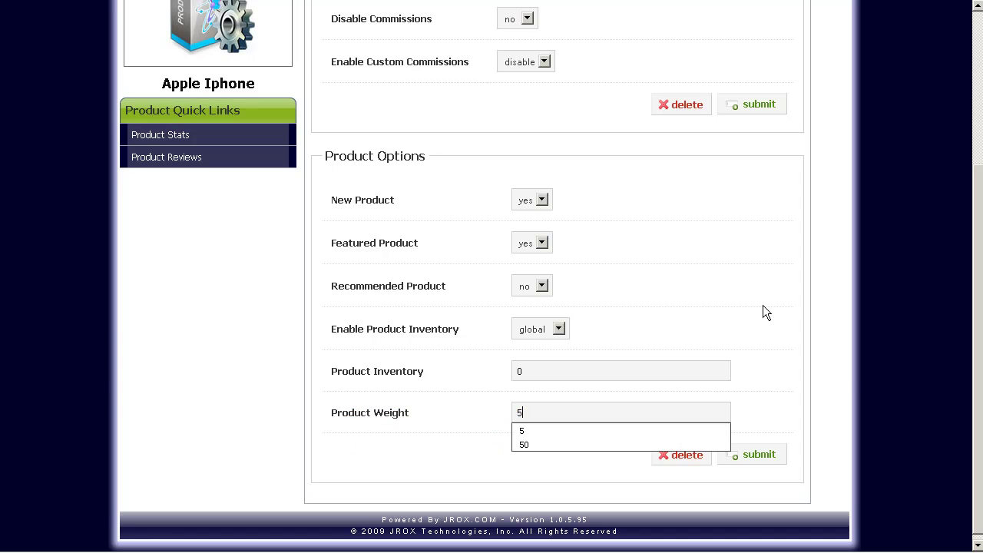
scroll(477, 402, up, 4)
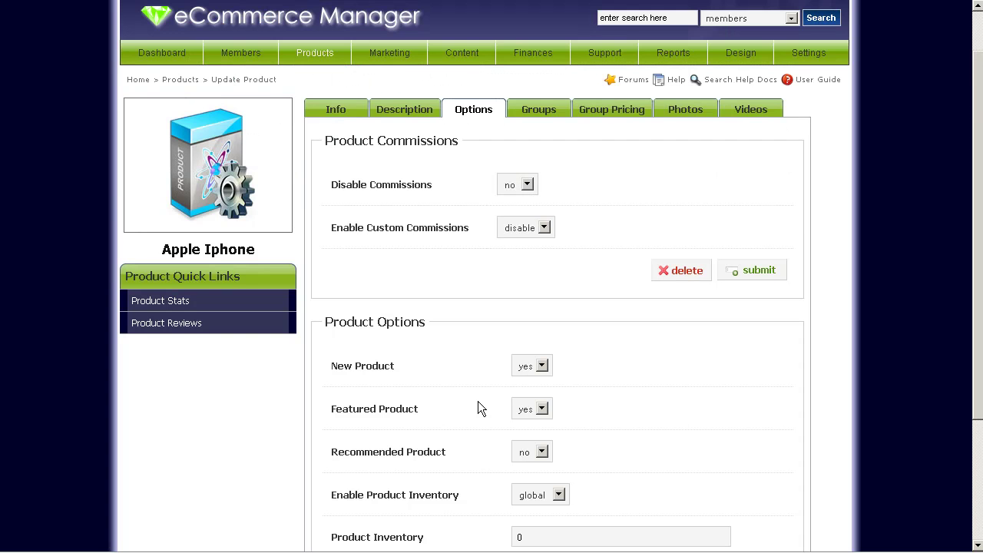
click(725, 269)
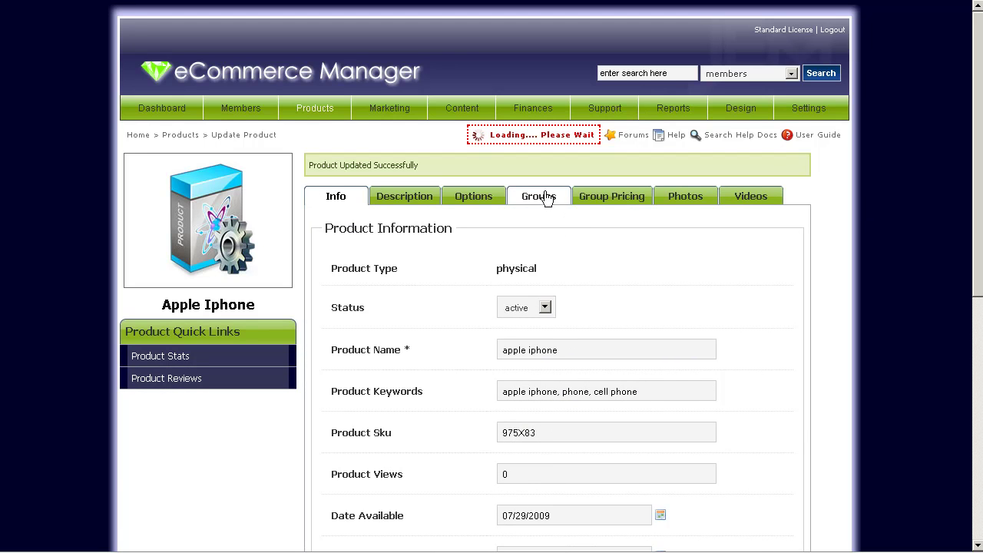
On the Groups tab, leave /Phones as the only selected product category.
click(544, 197)
scroll(843, 337, down, 2)
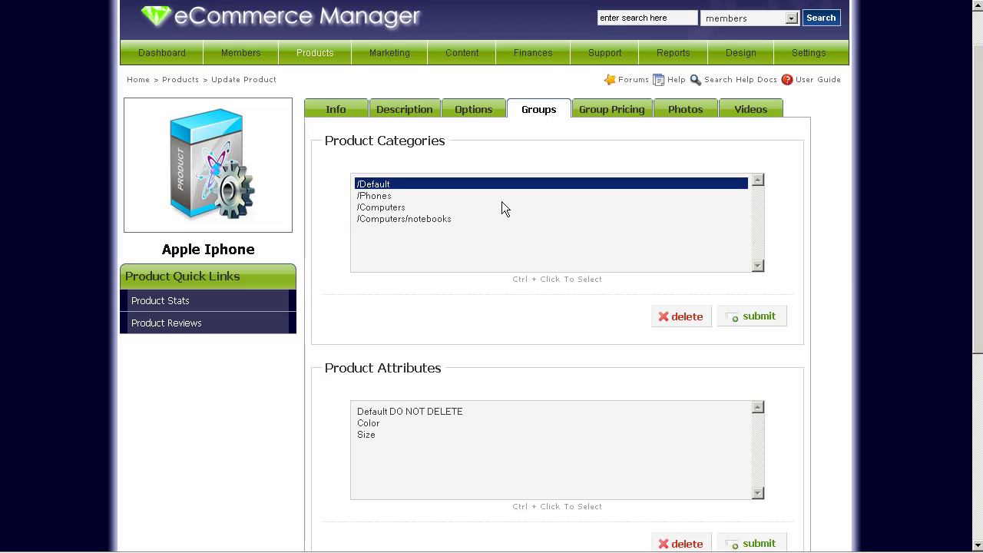
click(406, 208)
click(427, 197)
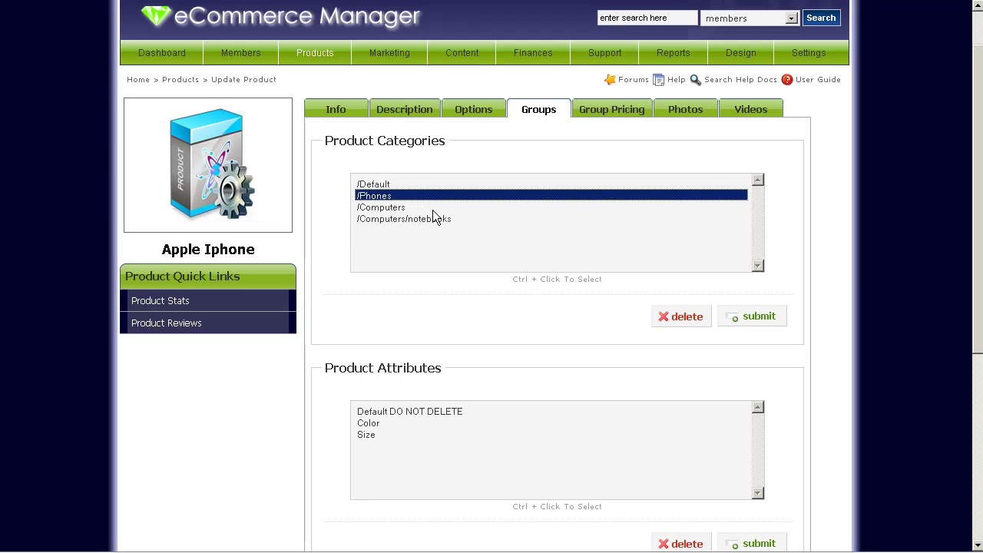
ctrl+click(436, 219)
ctrl+click(445, 207)
click(451, 207)
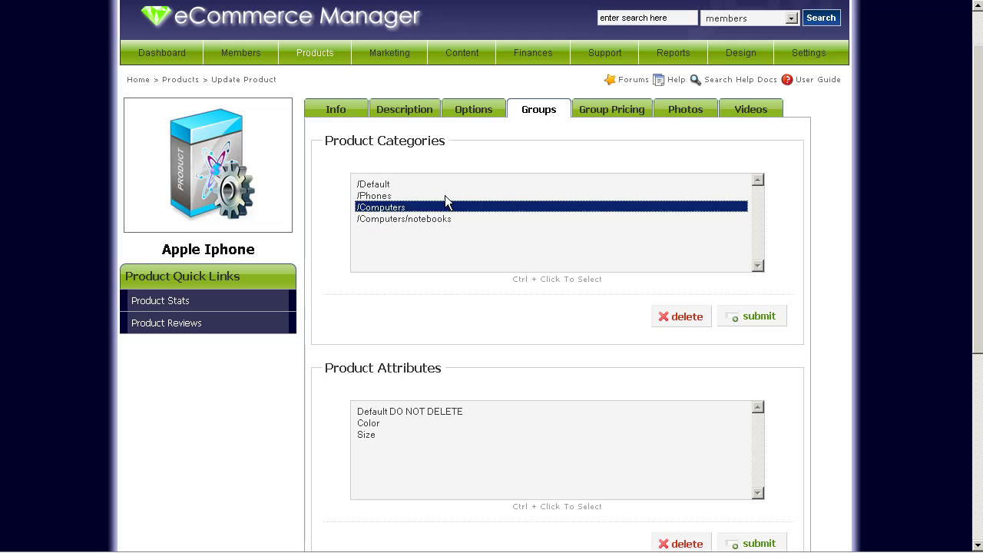
click(444, 196)
click(415, 185)
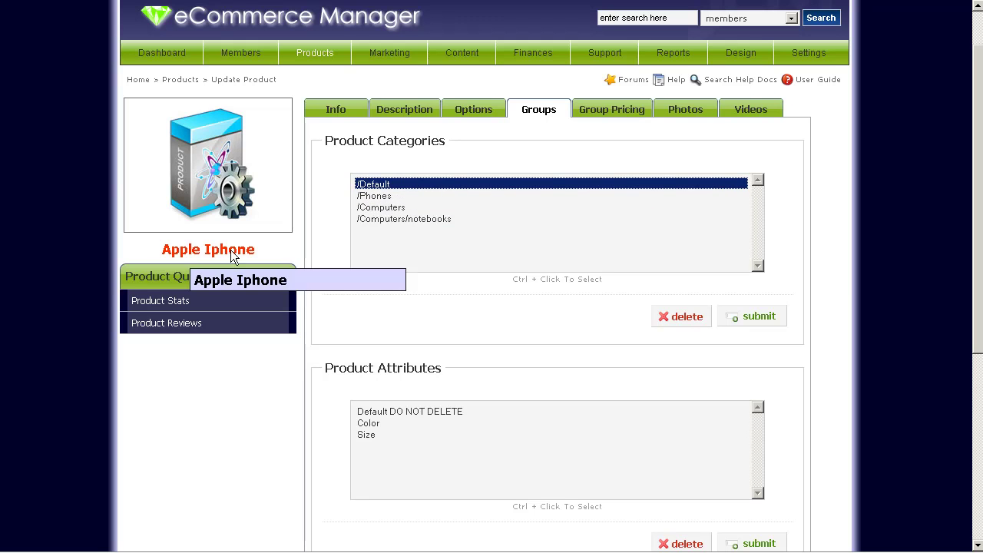
click(399, 197)
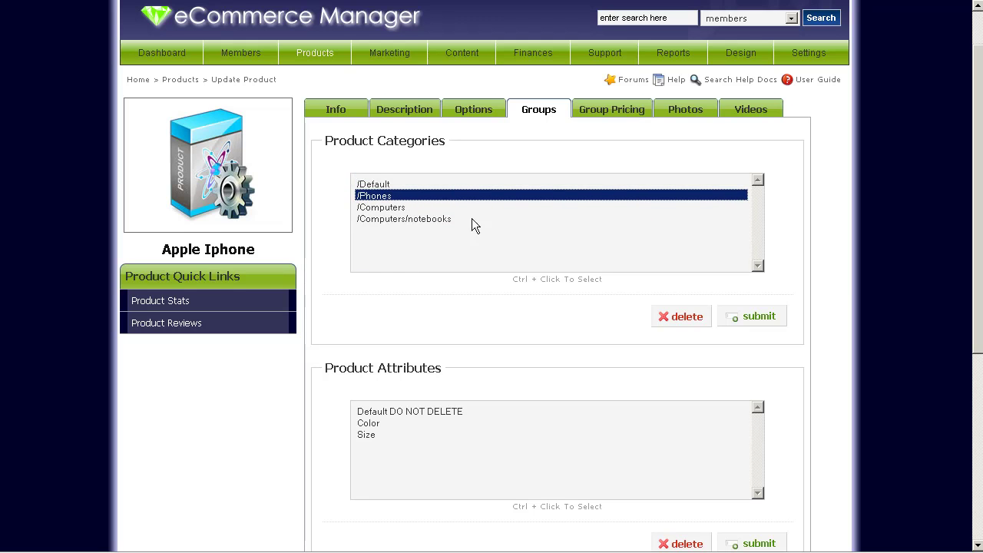
scroll(652, 393, down, 3)
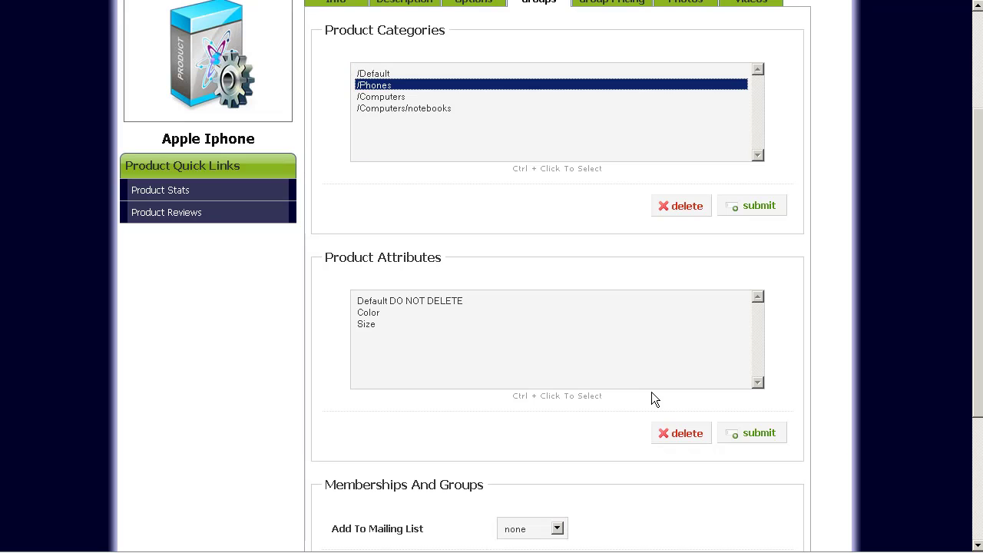
Select Color in the Product Attributes list instead of Default DO NOT DELETE.
click(420, 313)
scroll(497, 330, up, 3)
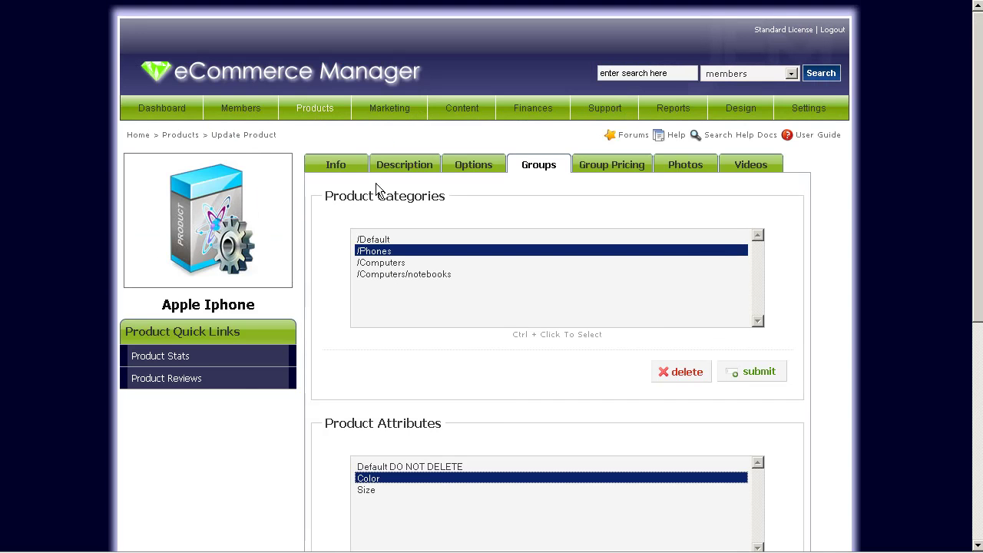
mouse_move(305, 120)
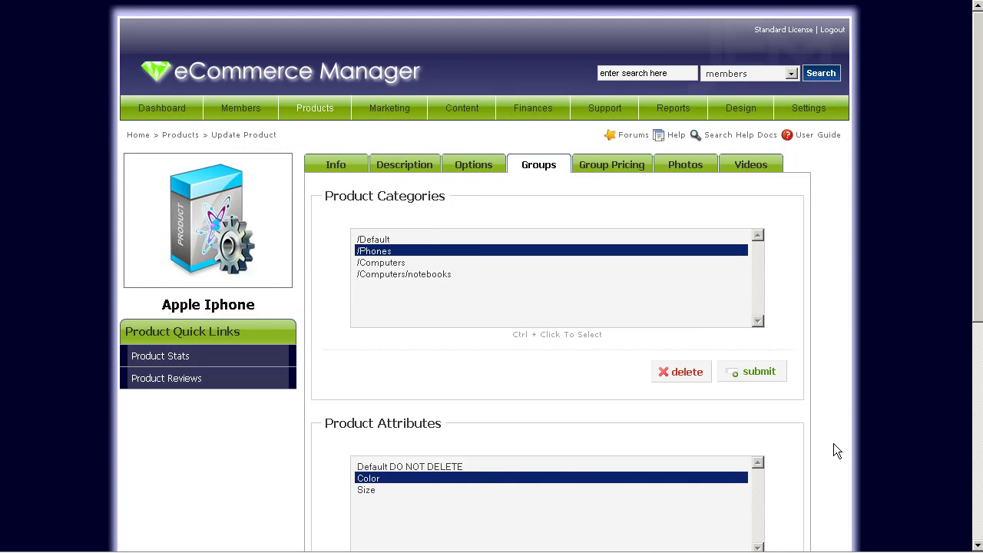
scroll(834, 443, down, 1)
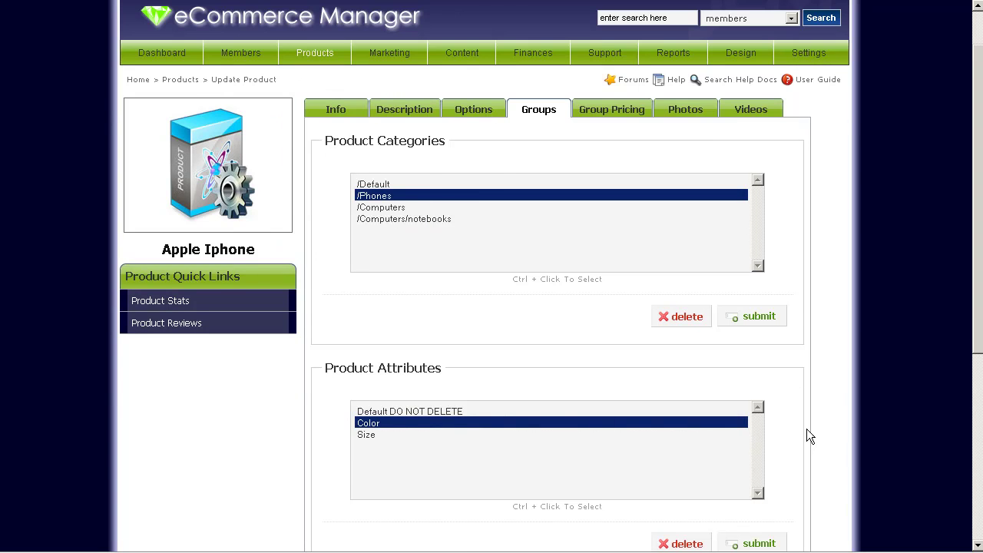
click(409, 413)
click(426, 425)
scroll(831, 443, down, 2)
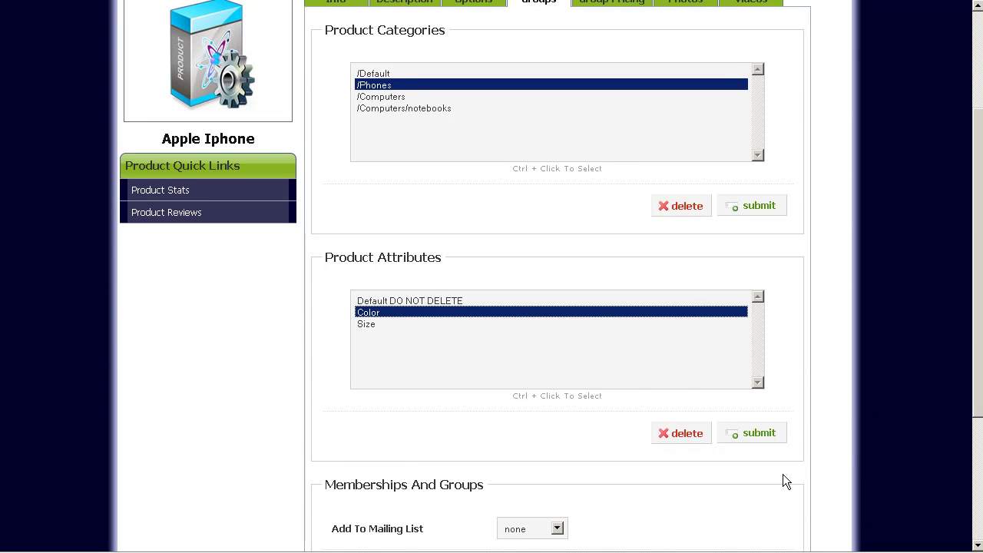
scroll(784, 474, down, 2)
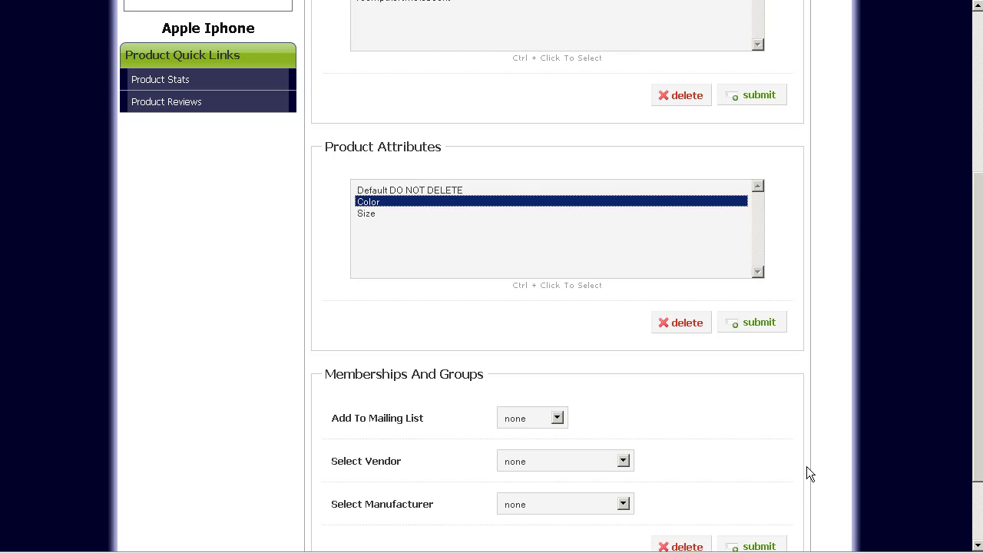
scroll(732, 415, down, 2)
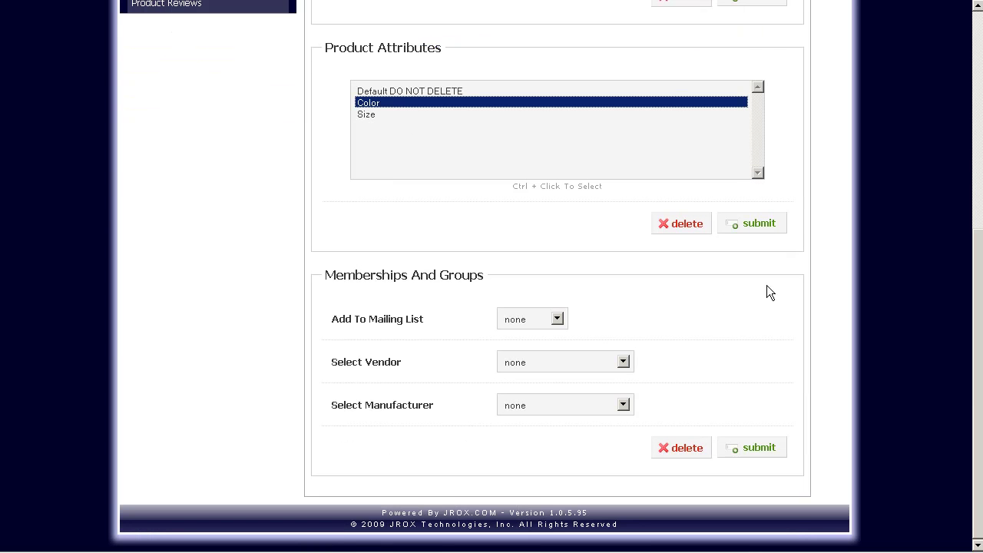
Set Add To Mailing List to affiliates.
click(549, 321)
click(648, 322)
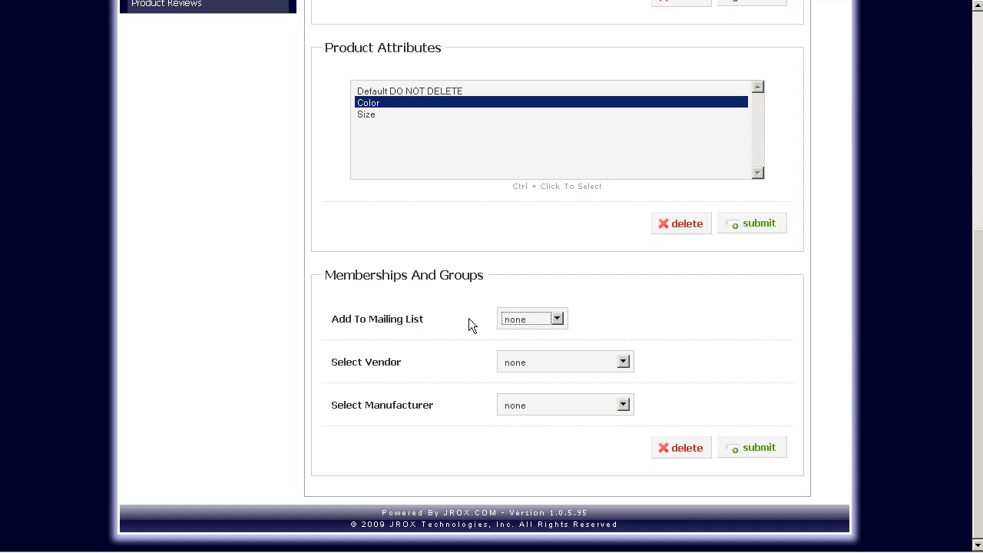
click(541, 321)
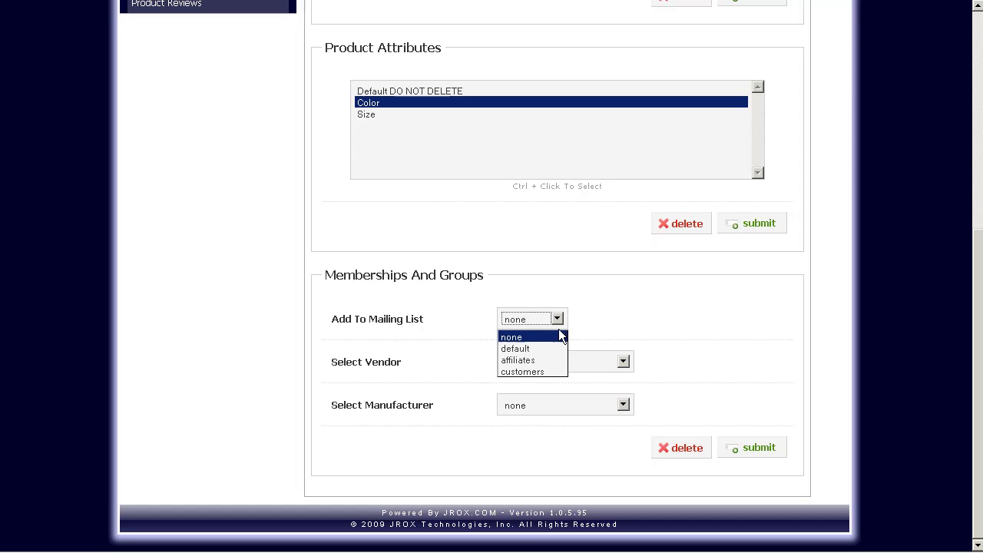
key(Up)
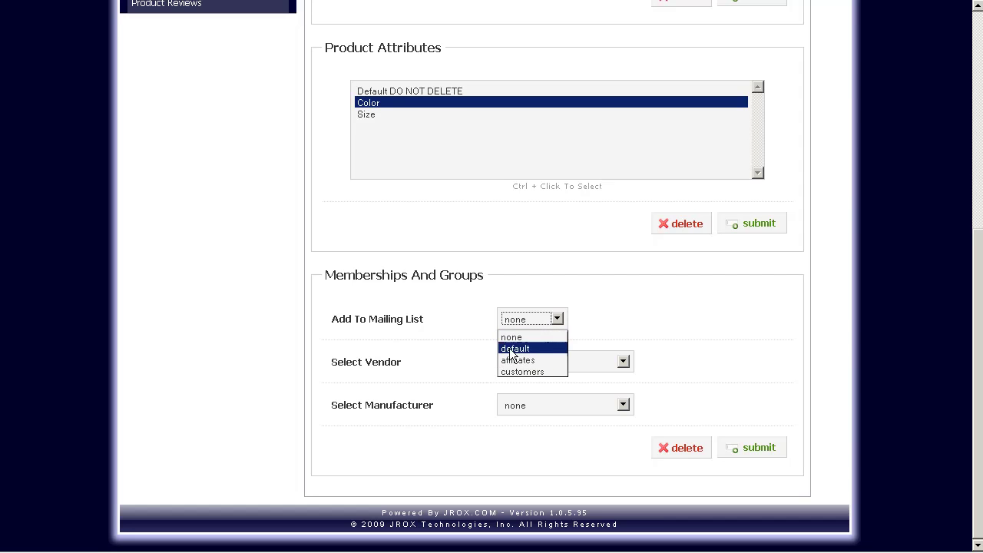
click(532, 362)
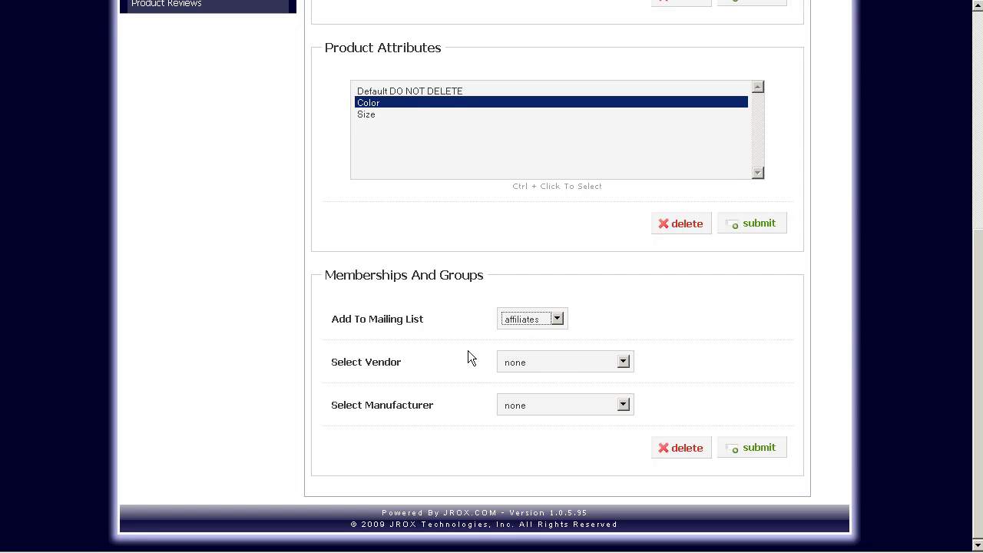
Keep the vendor as none, set manufacturer to apple, and save the product.
click(587, 362)
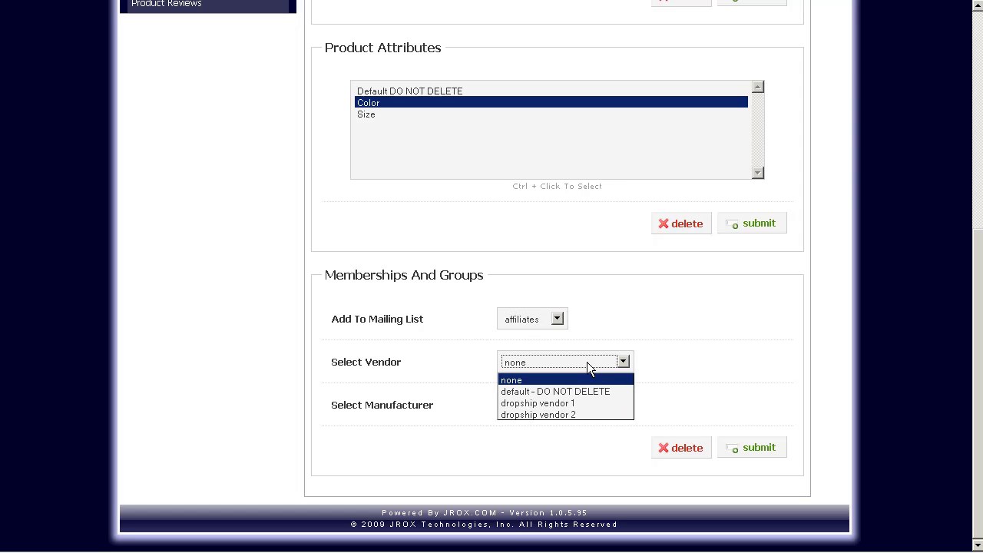
click(549, 404)
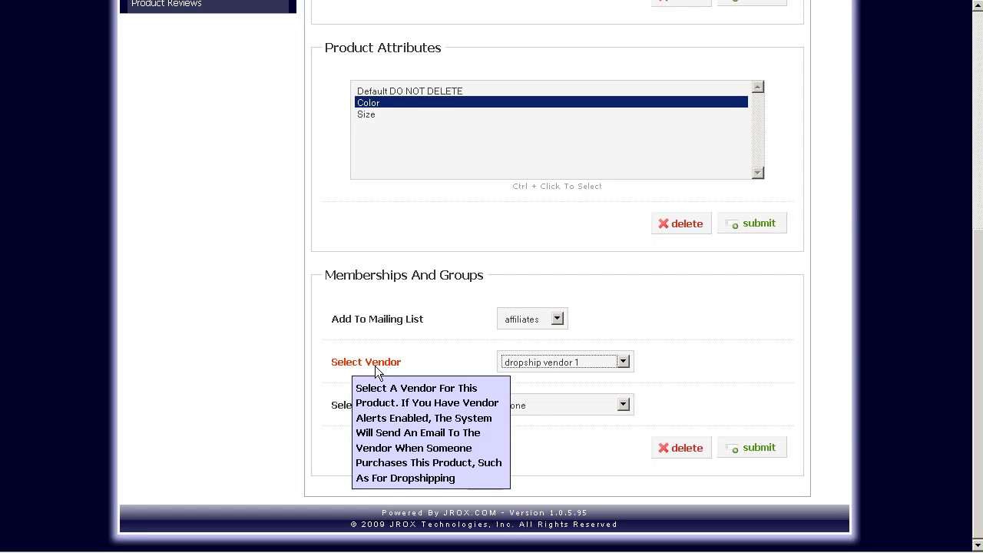
click(559, 362)
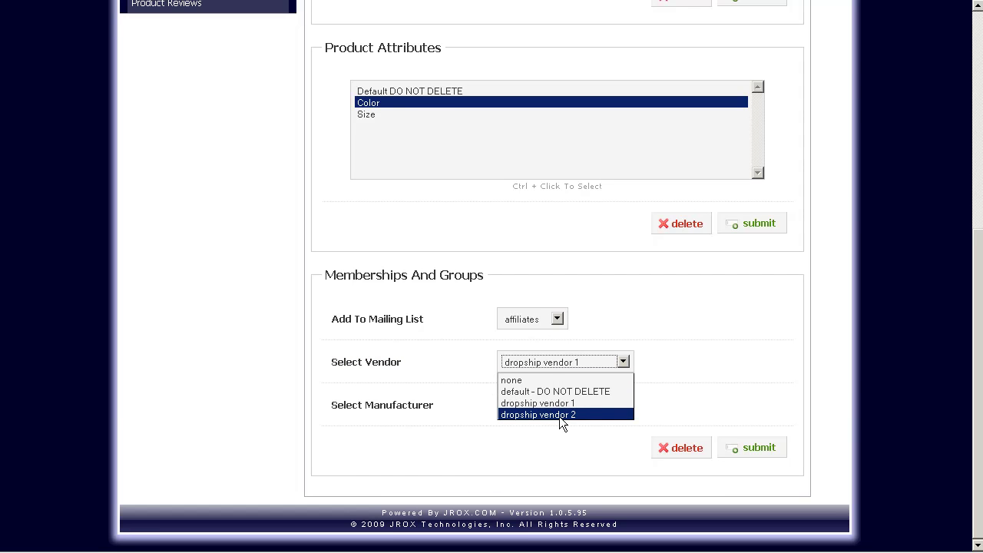
click(559, 415)
click(602, 364)
click(554, 379)
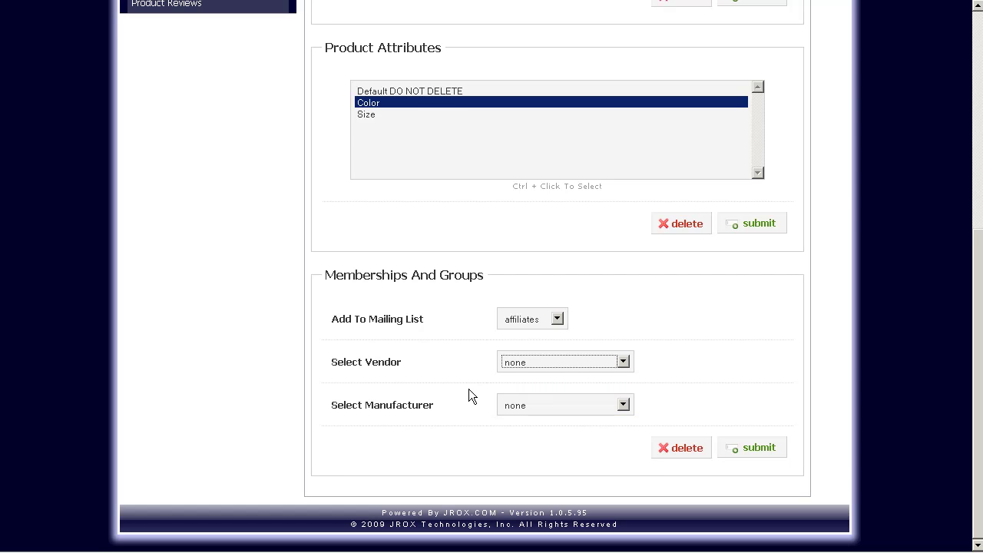
click(559, 405)
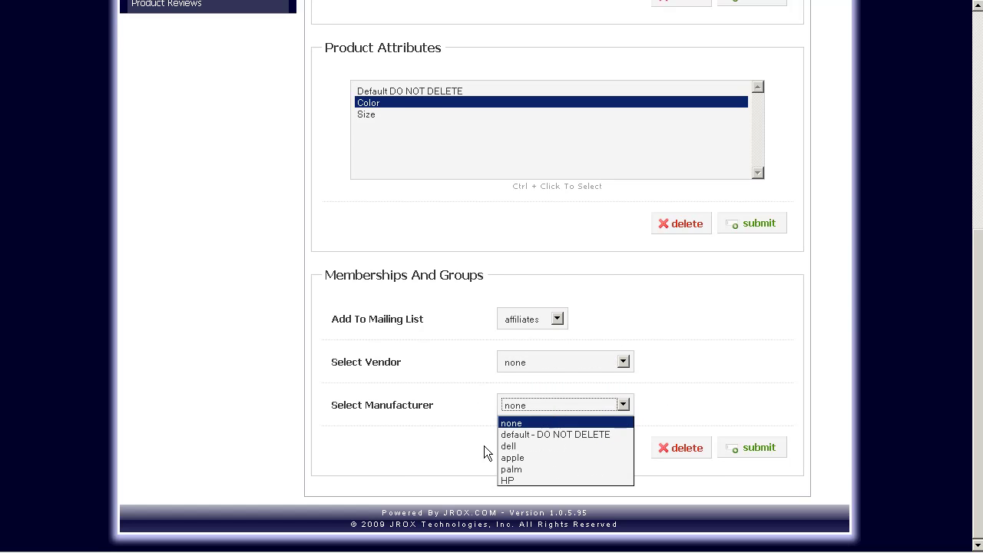
click(547, 458)
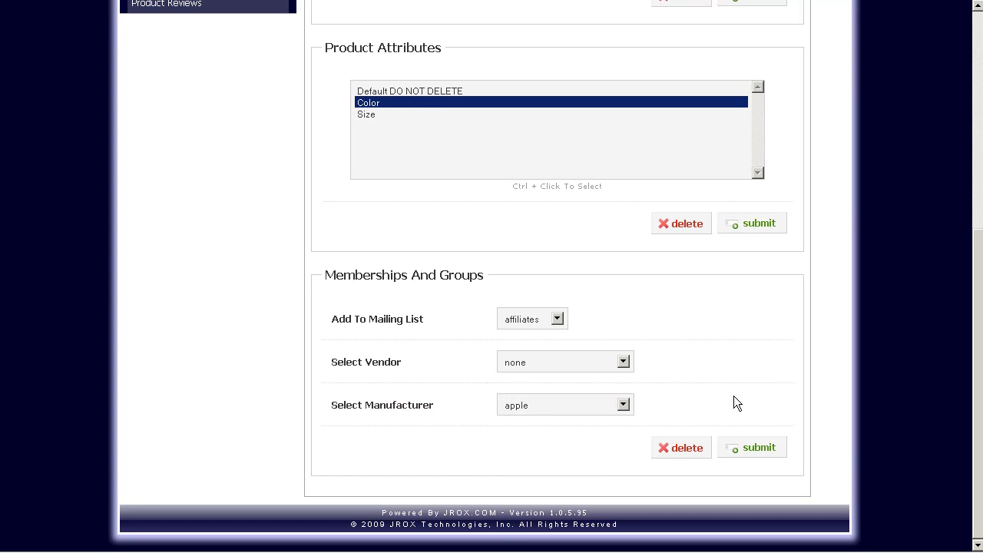
click(761, 224)
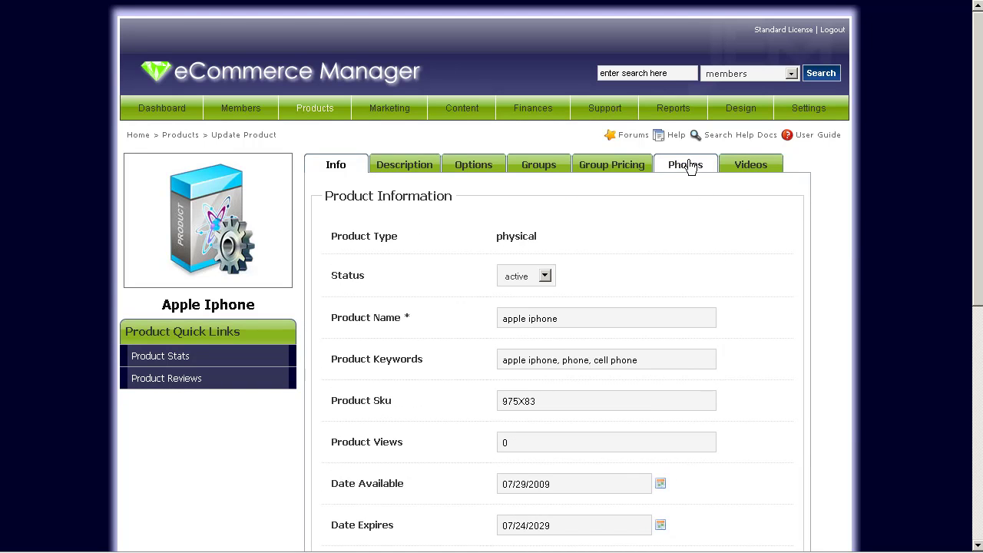
Select iphone.jpg as the photo to upload in the product's Photos section.
click(690, 166)
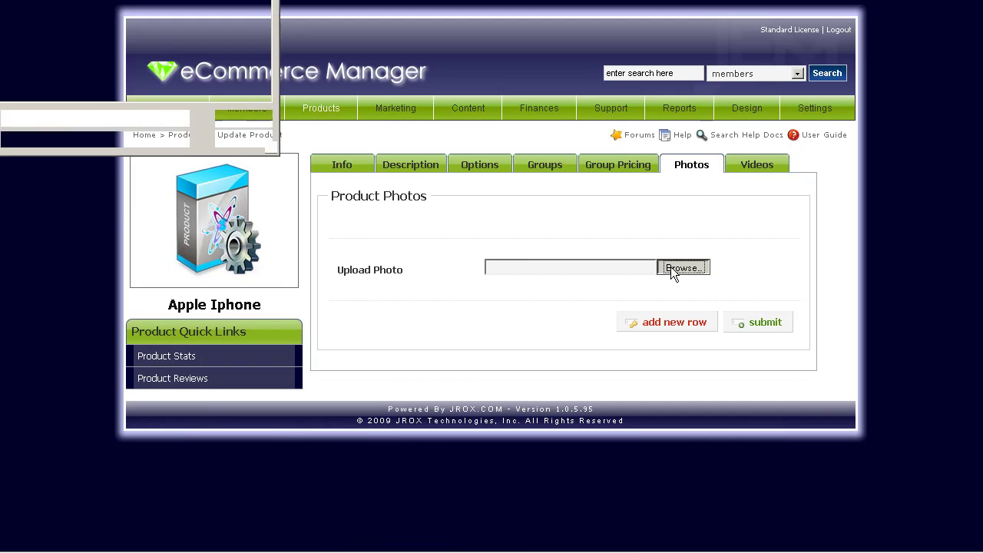
text(iphone.jpg)
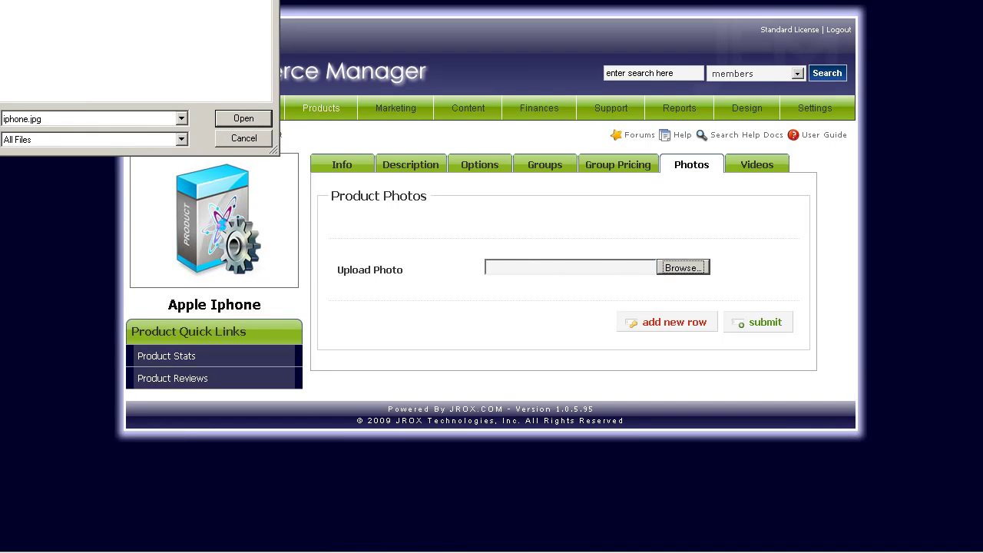
key(Return)
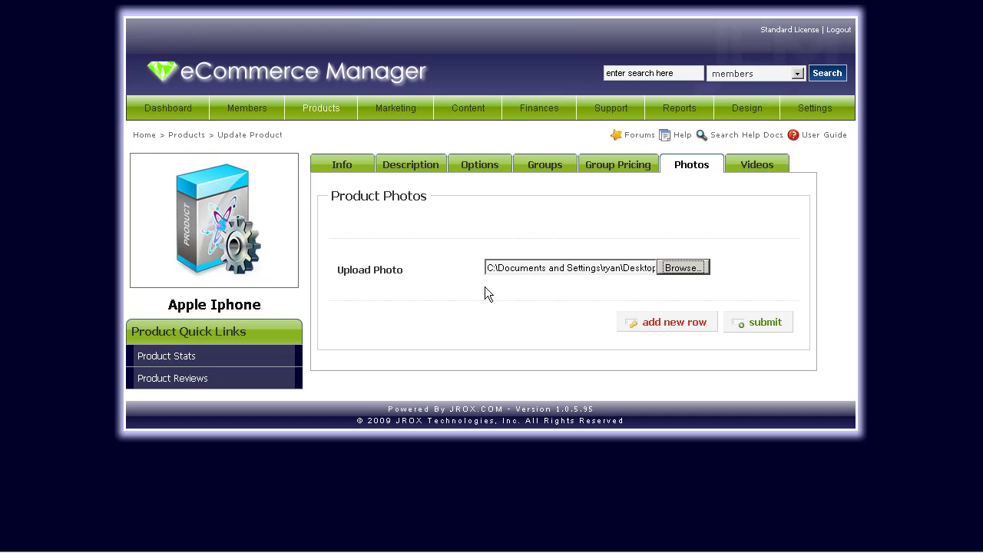
Add three extra upload rows, remove them again, and upload the iphone.jpg photo.
click(676, 329)
click(684, 360)
click(686, 390)
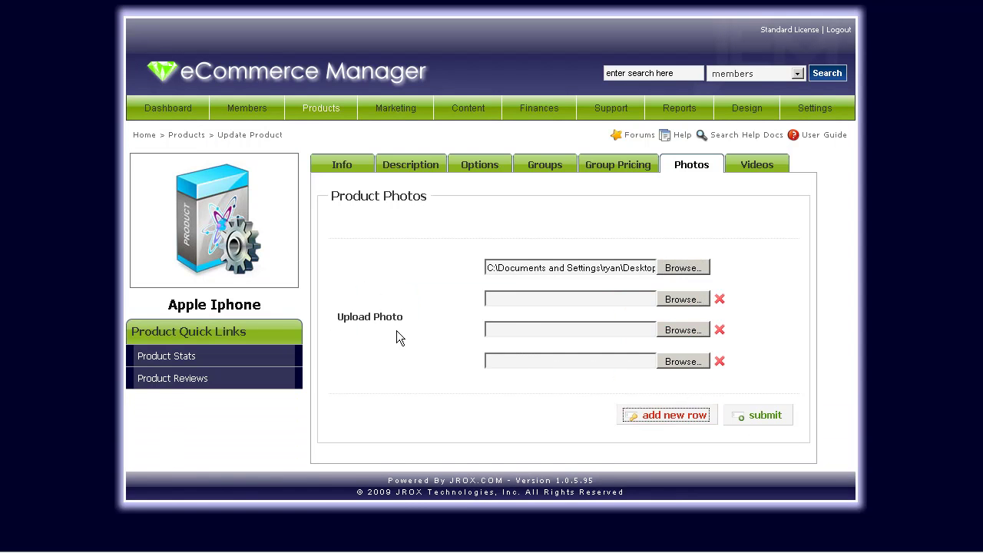
click(720, 363)
click(719, 330)
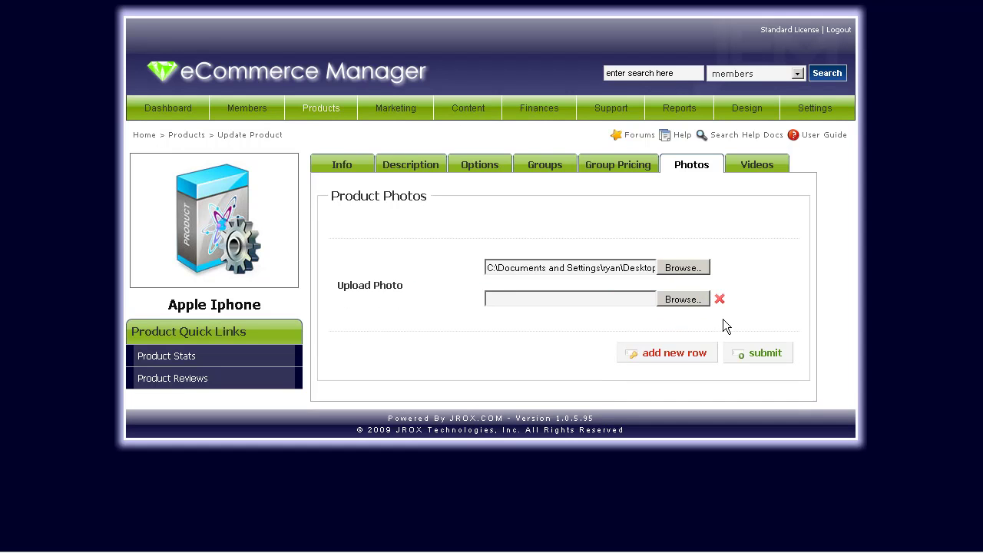
click(719, 299)
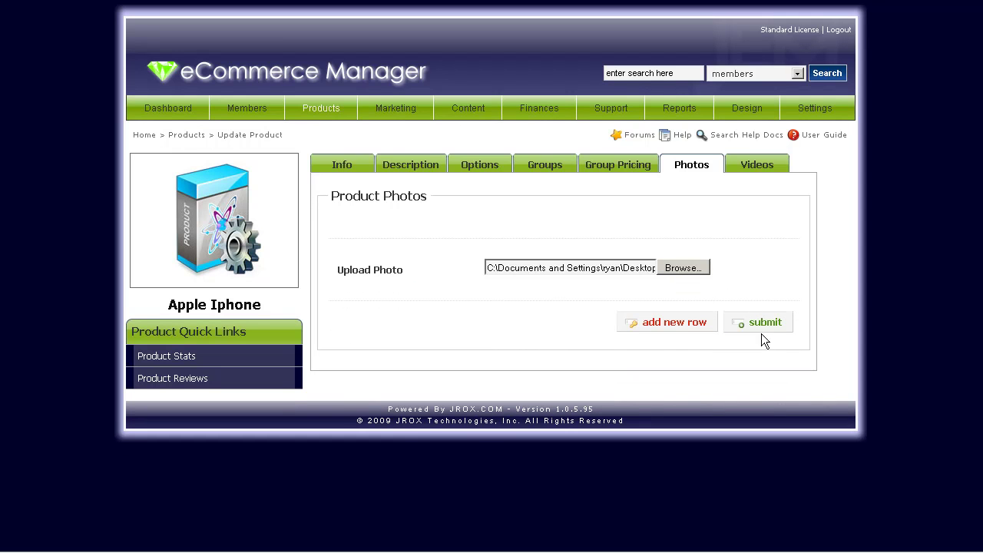
click(768, 324)
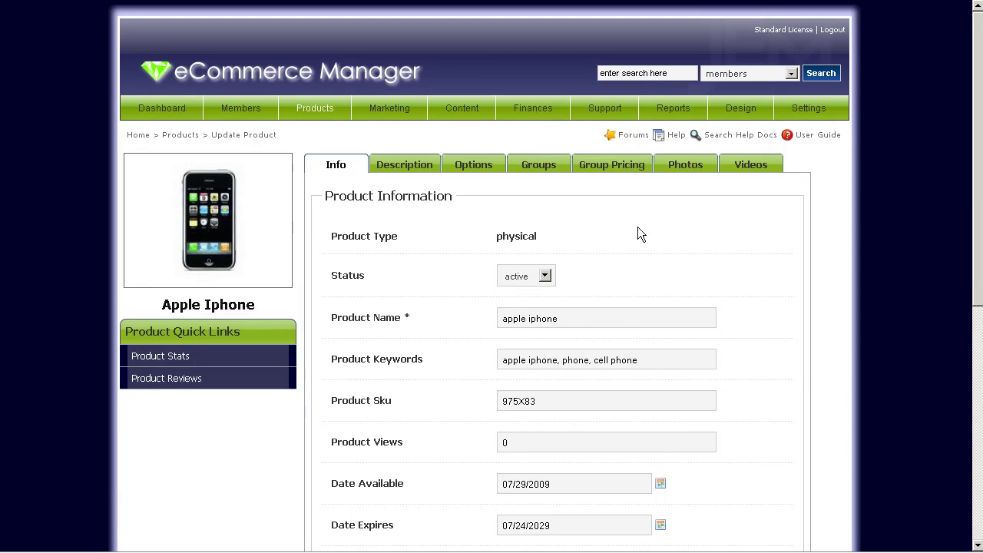
Open the Videos form and copy the 480x295 YouTube embed code from the YouTube page.
click(760, 166)
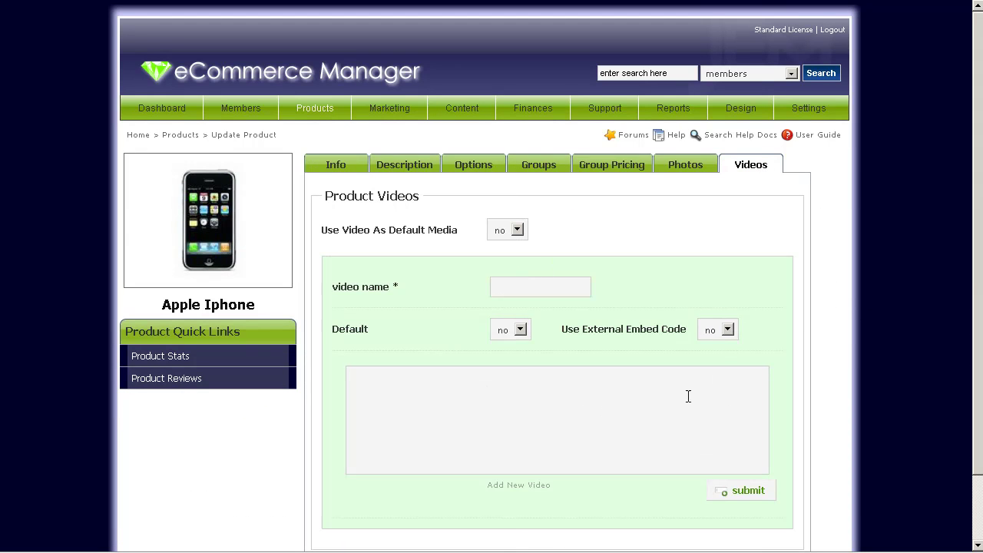
click(744, 369)
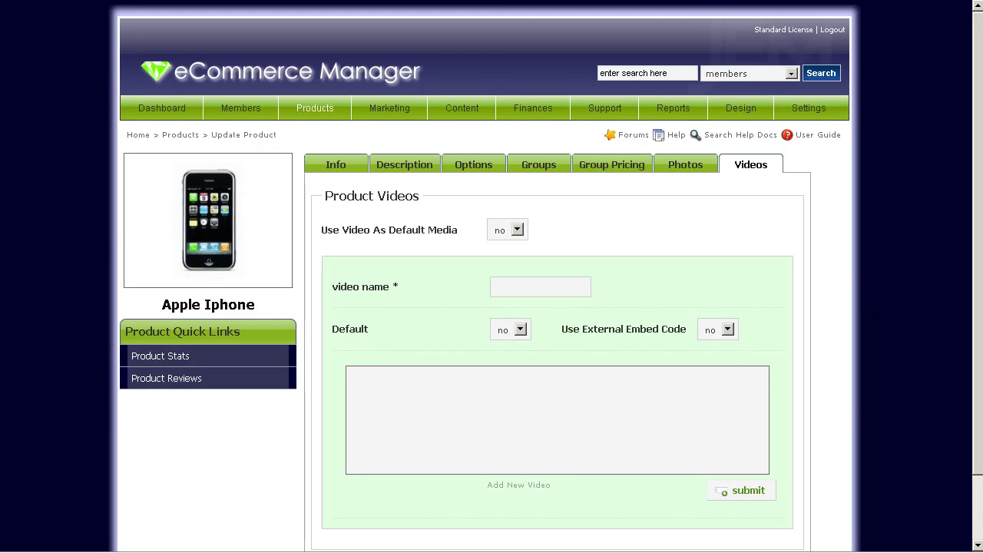
key(alt+Tab)
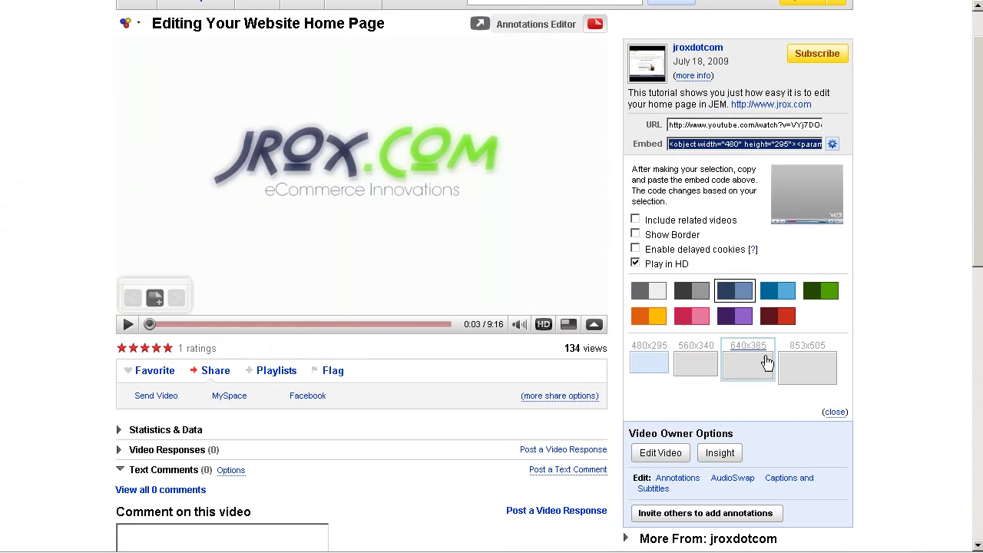
click(650, 370)
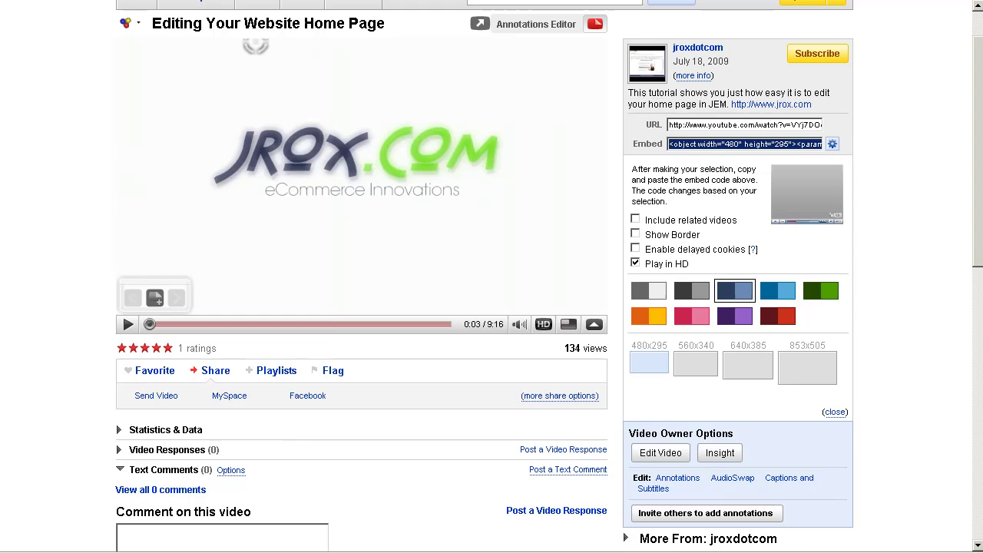
key(alt+Tab)
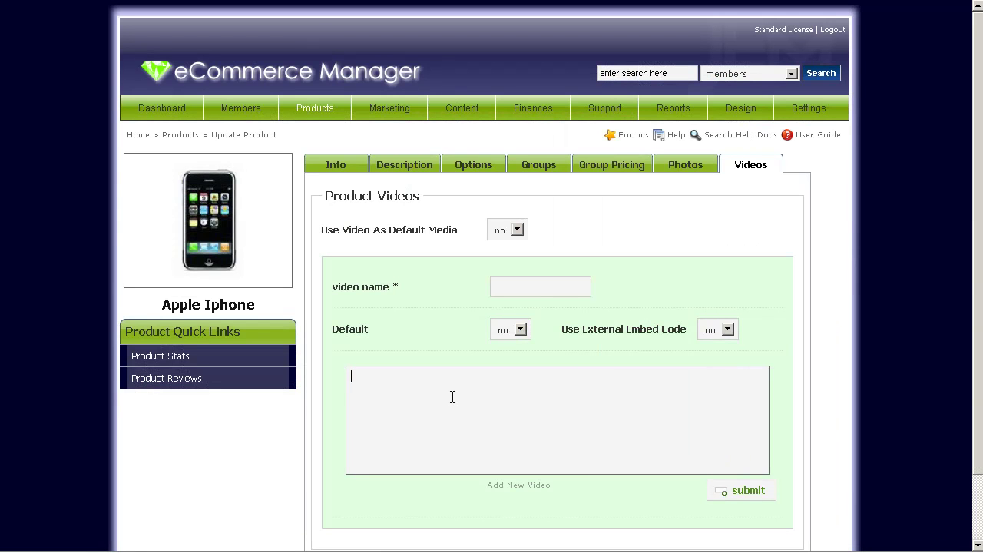
Paste the YouTube embed code into the new video and name it 'iphone'.
text(<object width="480" height="295"><param name="movie" value="http://www.youtube.com/v/VYj7D0e8x-c&hl=en&fs=1&rel=0&color1=0x2b405b&color2=0x6b8ab6&hd=1"></param><param name="allowFullScreen" value="true"></param><param name="allowscriptaccess" value="always"></param><embed src="http://www.youtube.com/v/VYj7D0e8x-c&hl=en&fs=1&rel=0&color1=0x2b405b&color2=0x6b8ab6&hd=1" type="application/x-shockwave-flash" allowscriptaccess="always" allowfullscreen="true" width="480" height="295"></embed></object>)
click(547, 290)
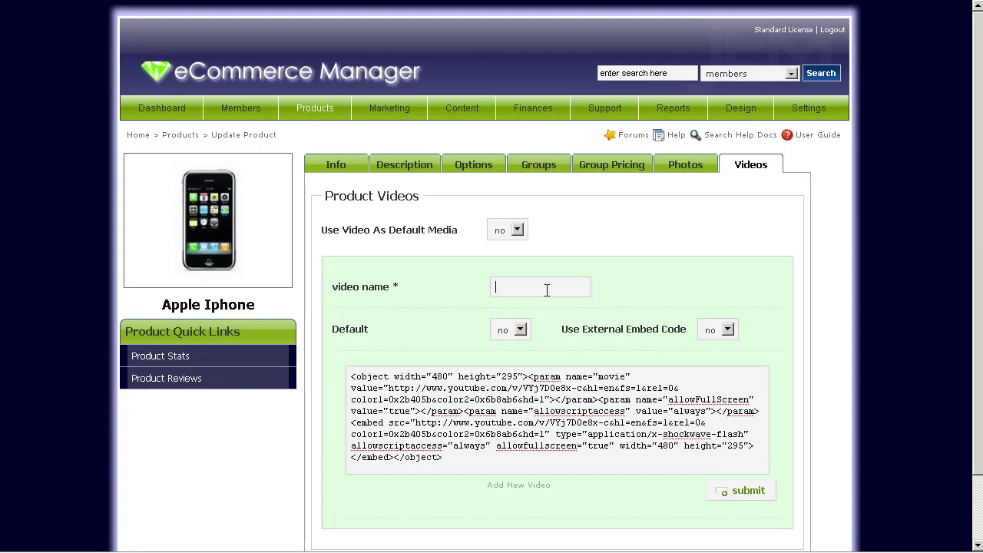
text(a)
key(BackSpace)
text(iphone)
Set Use External Embed Code to yes for the iphone video.
click(728, 331)
click(719, 358)
click(789, 358)
mouse_move(369, 237)
Set Use Video As Default Media to yes and submit the iphone video.
click(517, 230)
click(503, 255)
scroll(605, 243, down, 2)
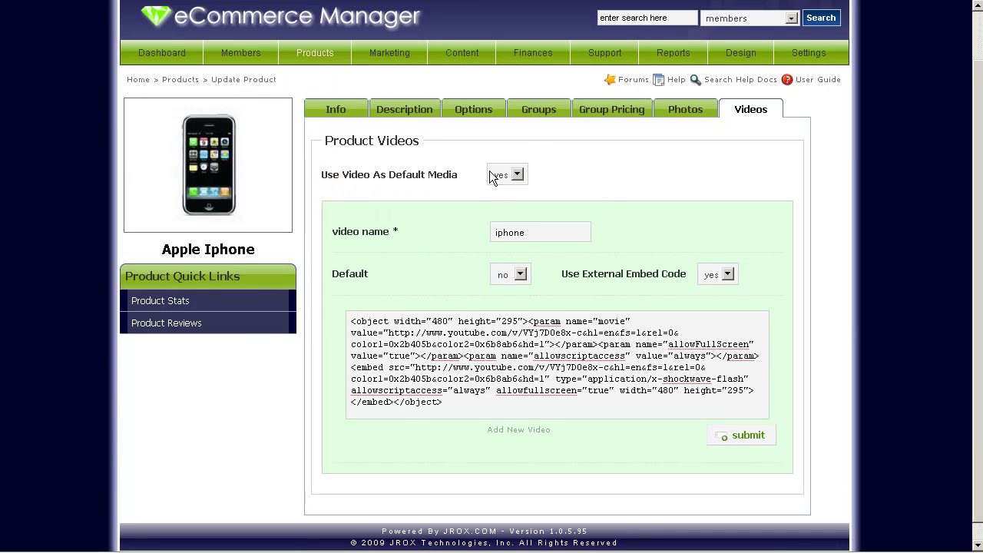
click(747, 438)
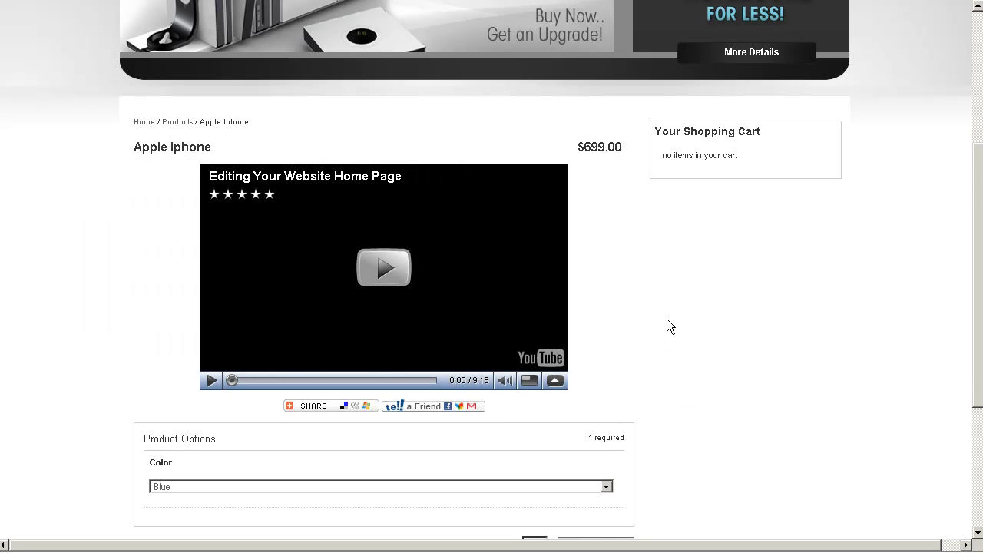
View the Photos and Videos tabs on the storefront Apple Iphone page.
scroll(668, 320, down, 3)
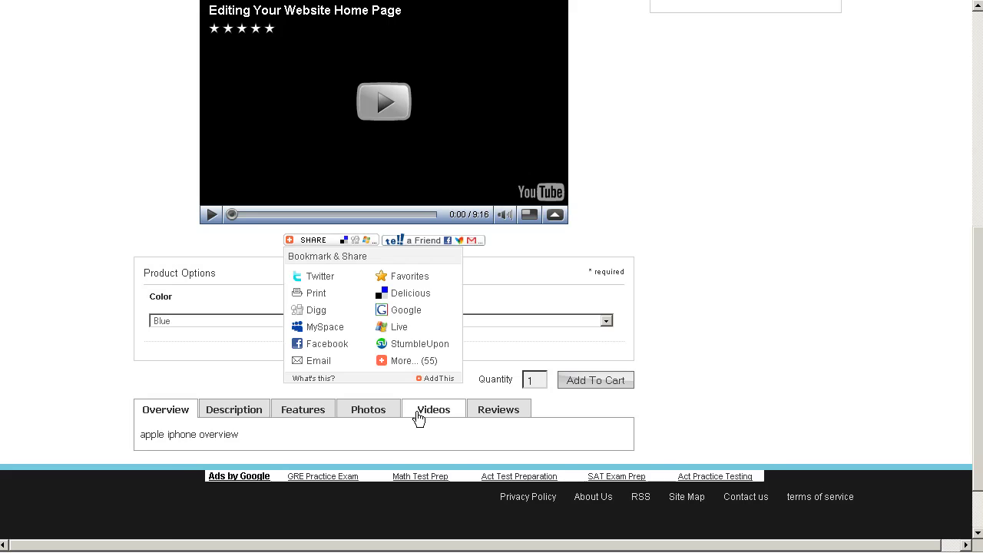
click(370, 413)
scroll(363, 488, down, 2)
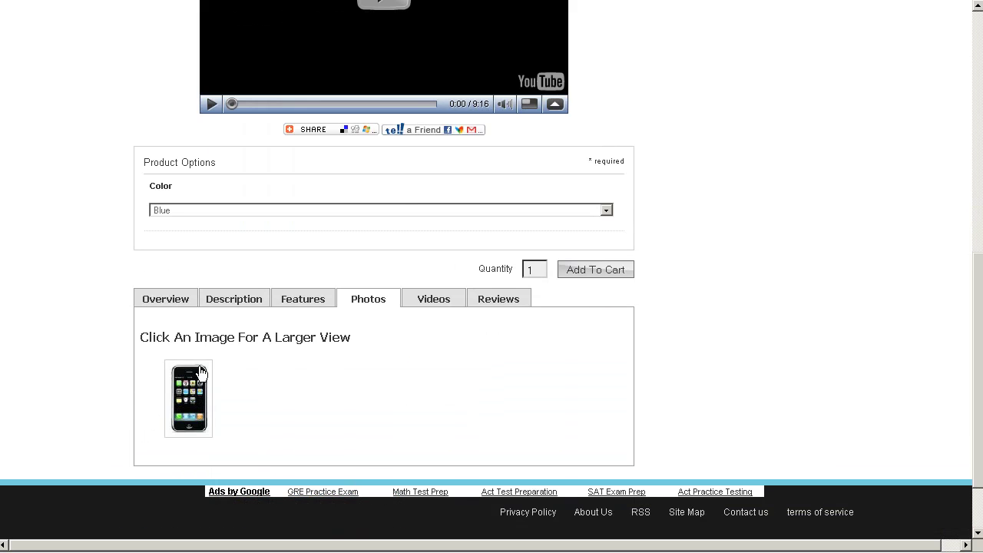
scroll(407, 392, up, 3)
click(434, 465)
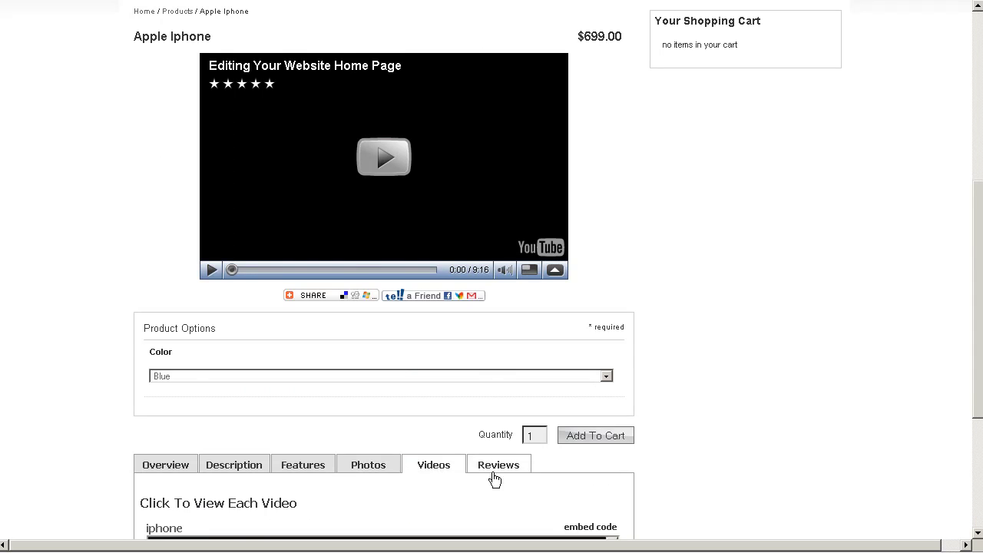
scroll(227, 423, down, 3)
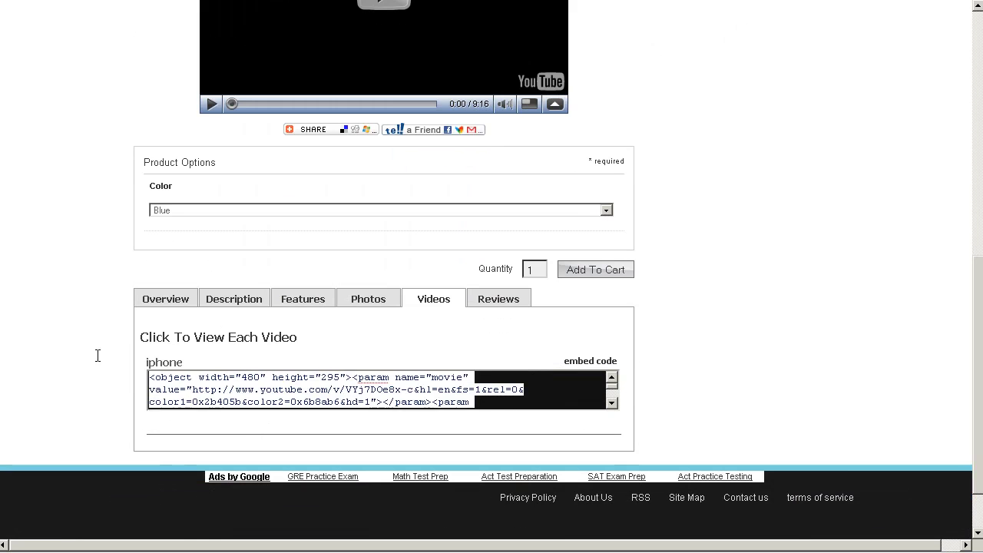
scroll(730, 357, up, 2)
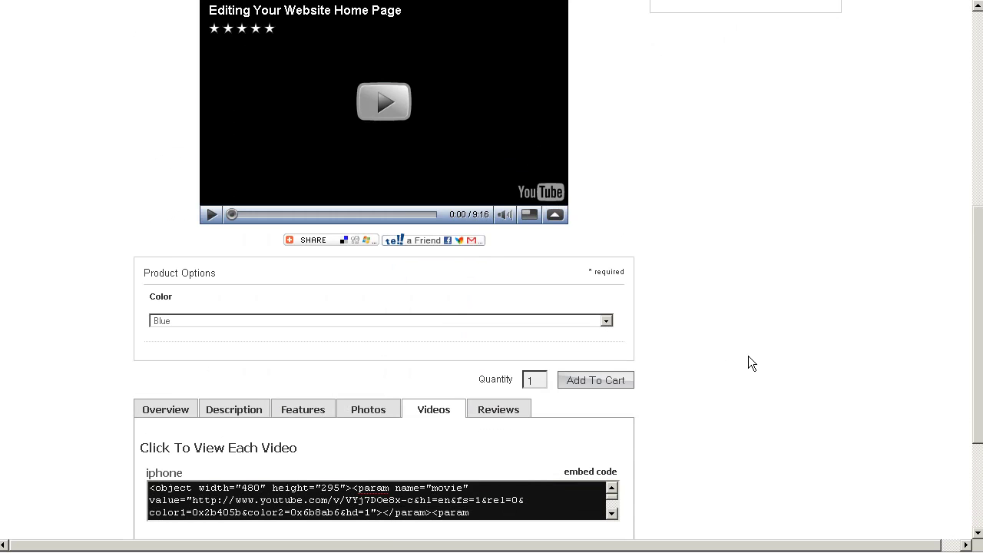
scroll(748, 355, up, 1)
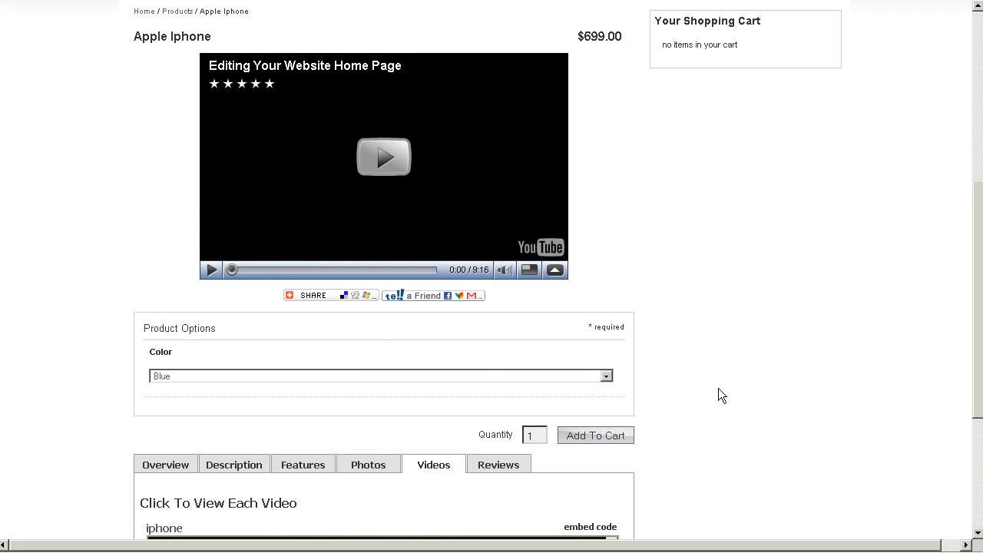
scroll(718, 396, down, 1)
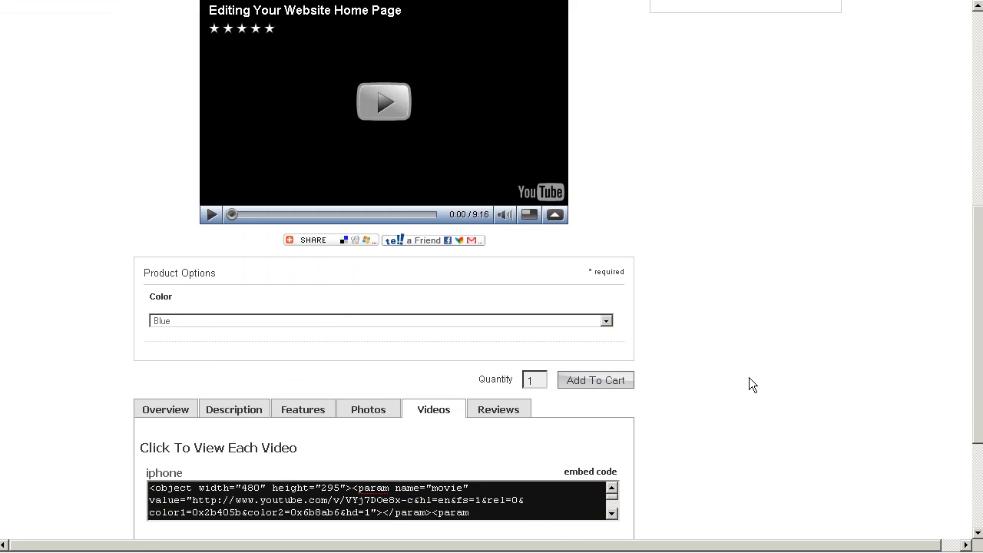
scroll(752, 384, up, 1)
Check the Color dropdown, keeping Blue, and view the product's Reviews tab.
click(206, 371)
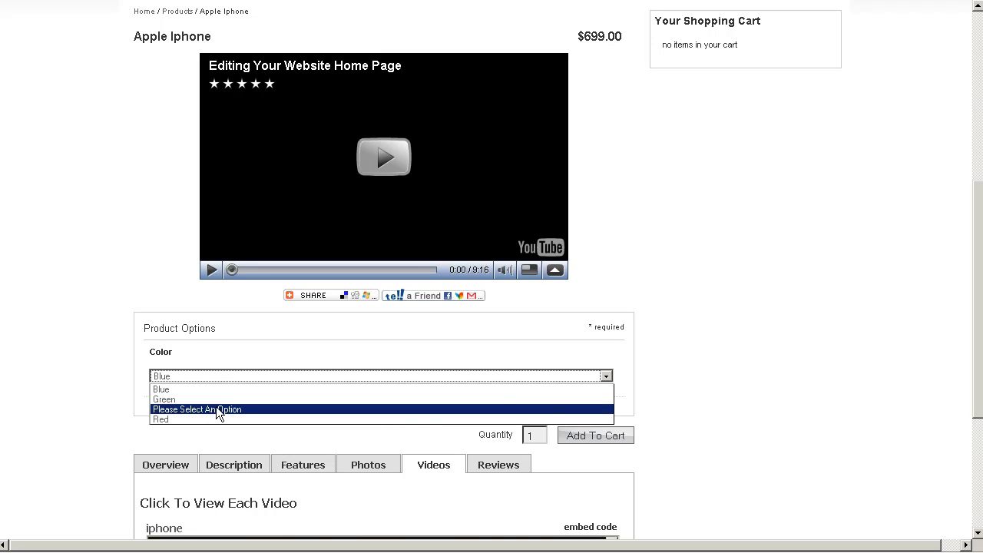
click(259, 379)
click(772, 377)
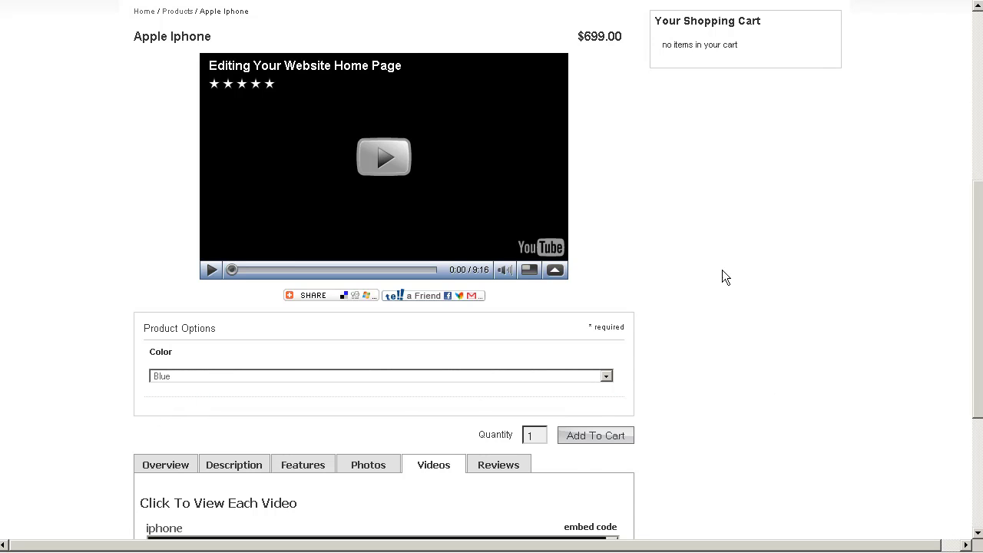
scroll(722, 269, up, 1)
scroll(712, 288, down, 3)
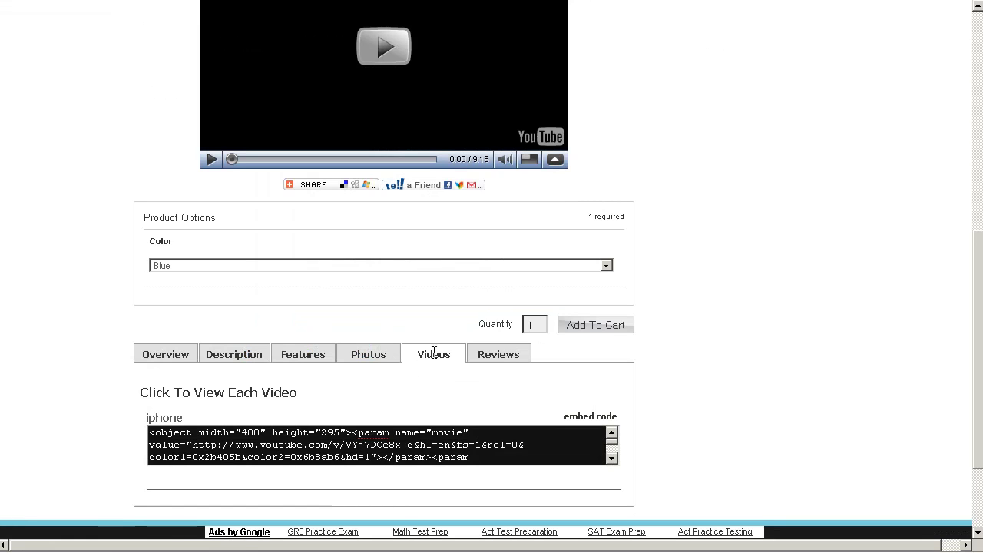
click(498, 356)
scroll(477, 424, down, 2)
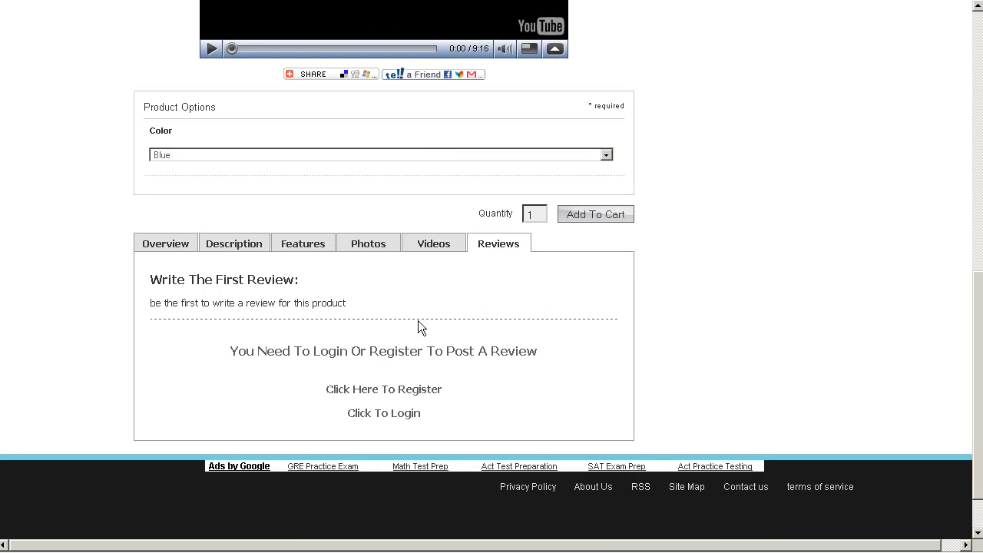
scroll(560, 340, up, 7)
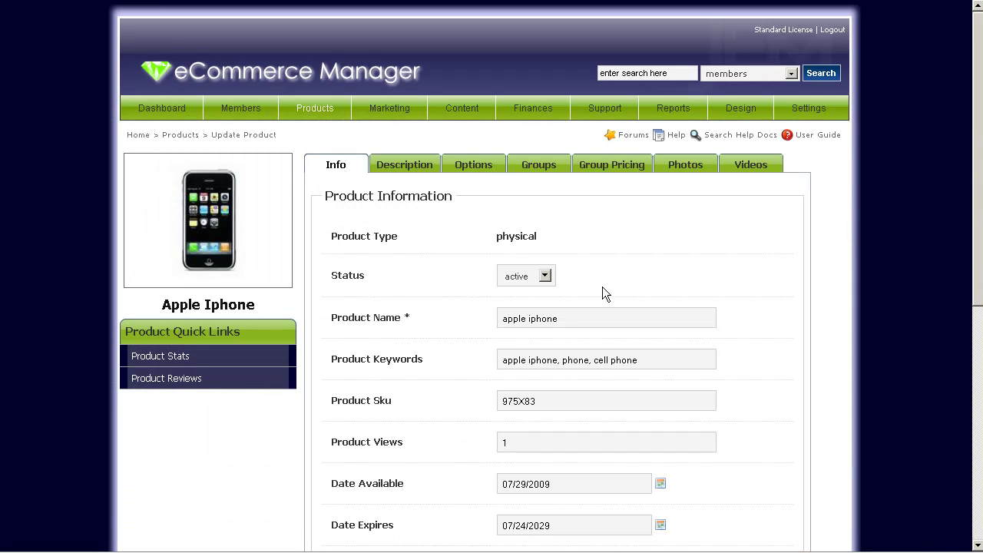
scroll(772, 393, down, 1)
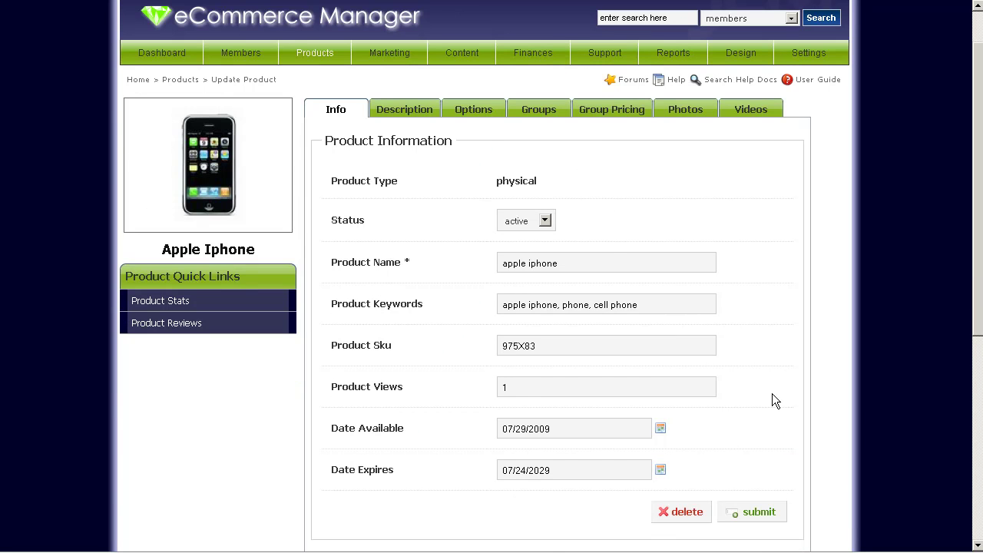
scroll(772, 394, up, 1)
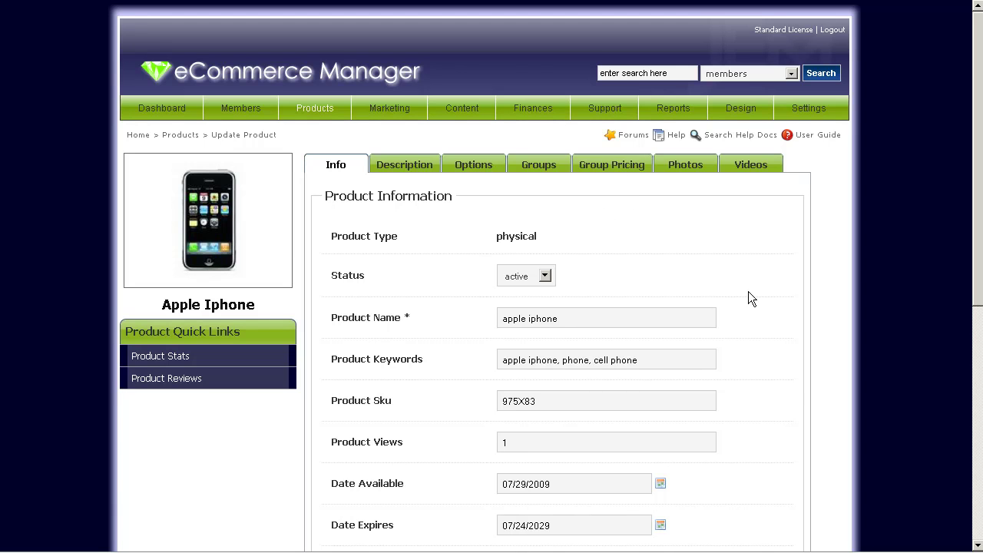
scroll(806, 385, down, 2)
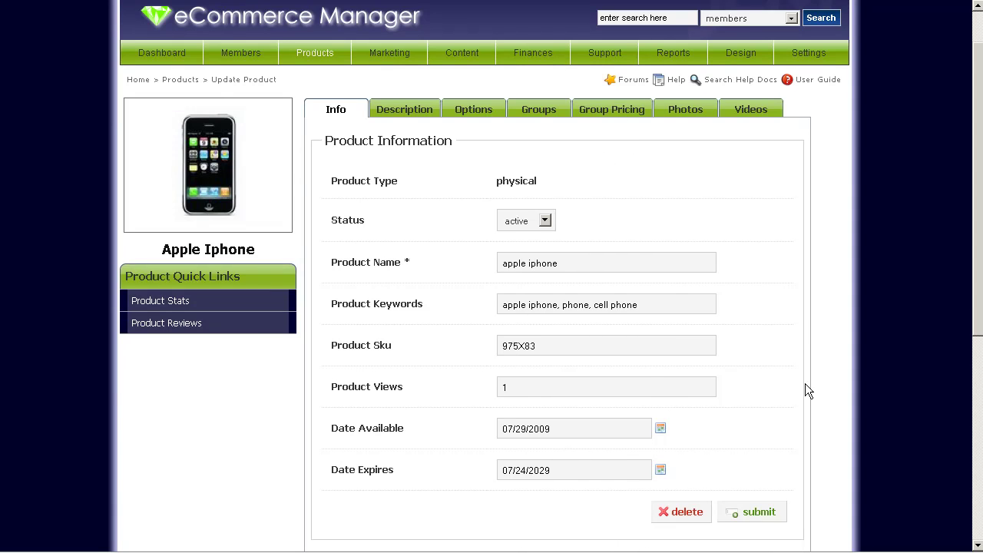